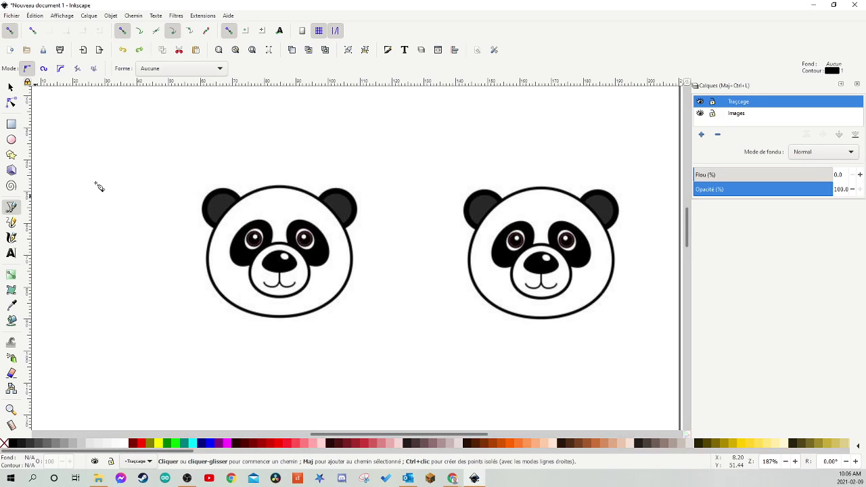
Place Bezier nodes from the head top, around the right ear and down to the chin.
{"action": "left_click", "coordinate": [242, 198]}
{"action": "left_click", "coordinate": [318, 198]}
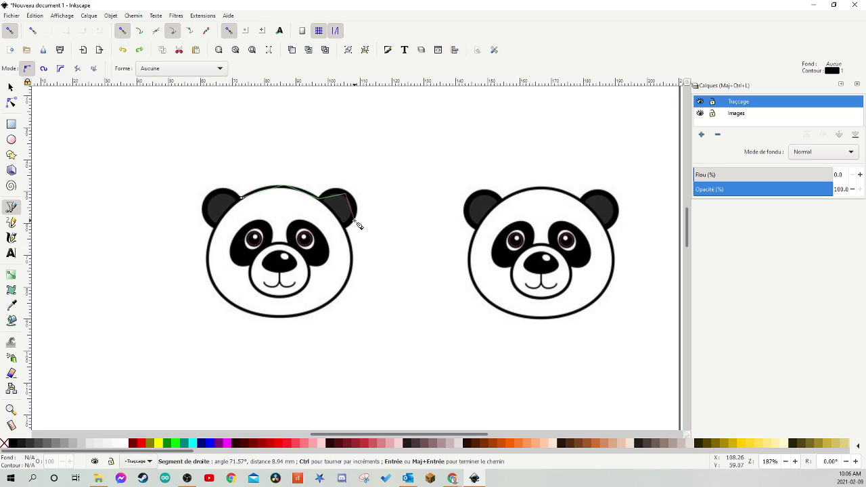
{"action": "left_click_drag", "start_coordinate": [346, 218], "coordinate": [340, 232]}
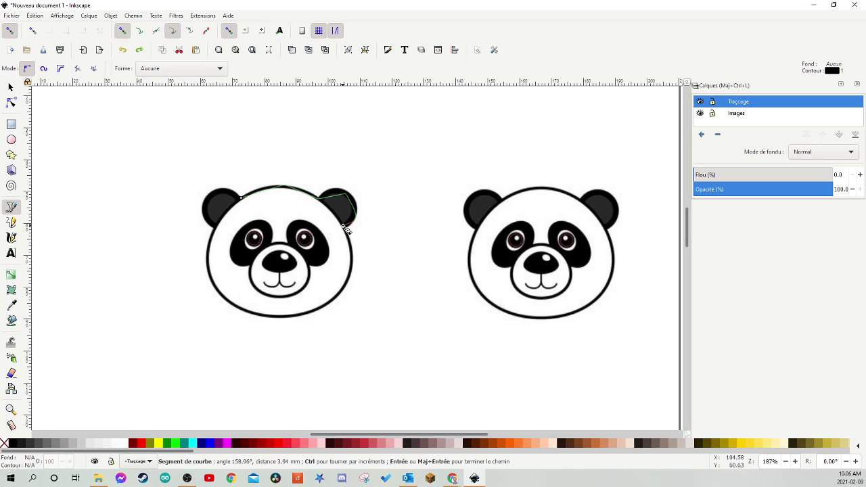
{"action": "left_click", "coordinate": [351, 270]}
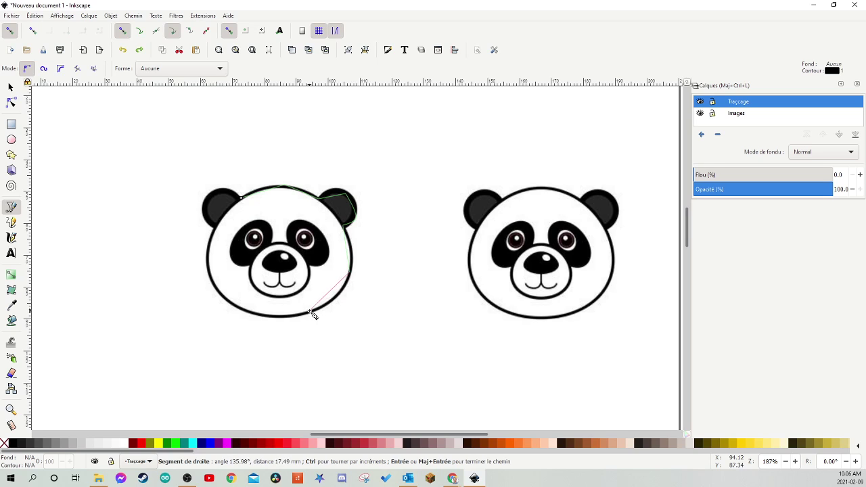
{"action": "left_click", "coordinate": [314, 308]}
{"action": "left_click", "coordinate": [249, 311]}
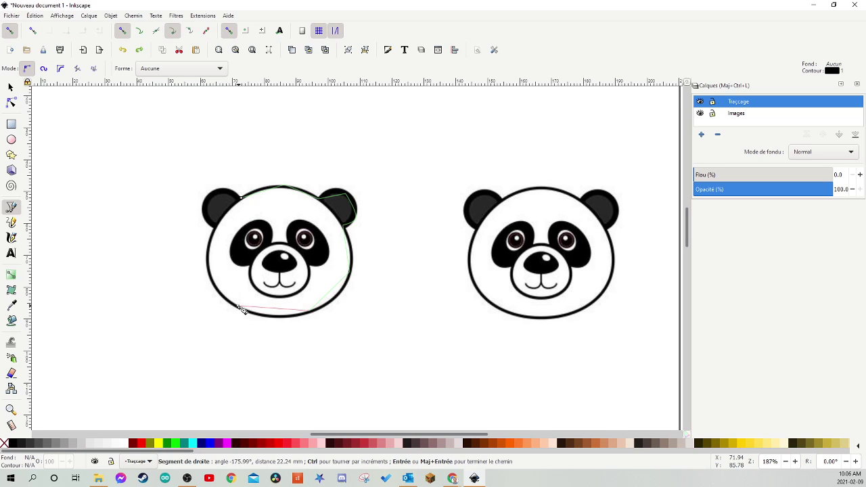
Continue the outline up the left side and left ear, closing the path at its start.
{"action": "left_click", "coordinate": [204, 251]}
{"action": "left_click", "coordinate": [205, 198]}
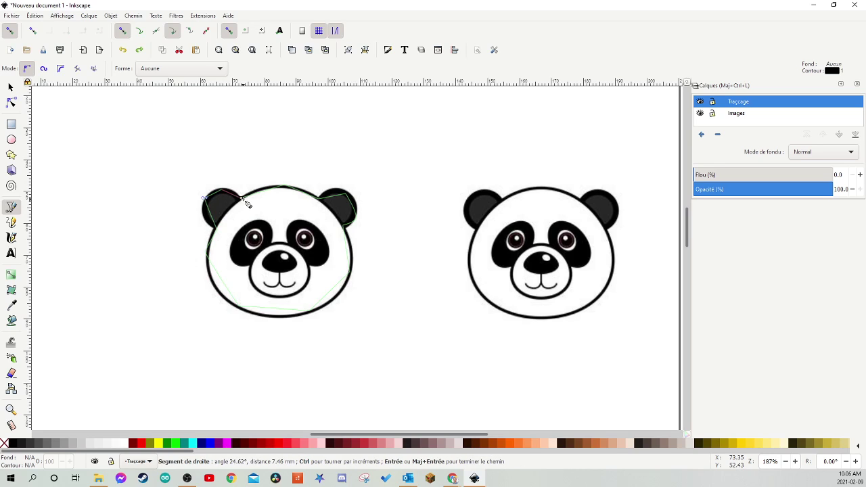
{"action": "left_click", "coordinate": [240, 198]}
{"action": "left_click", "coordinate": [285, 186]}
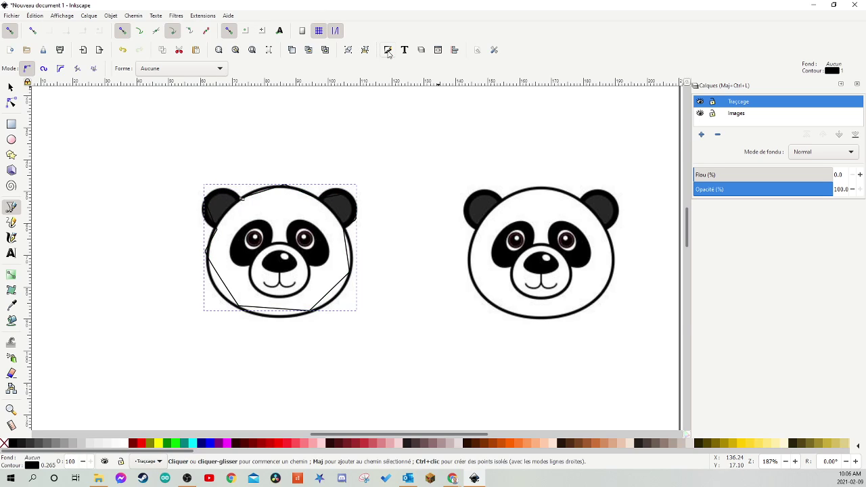
{"action": "left_click", "coordinate": [387, 51]}
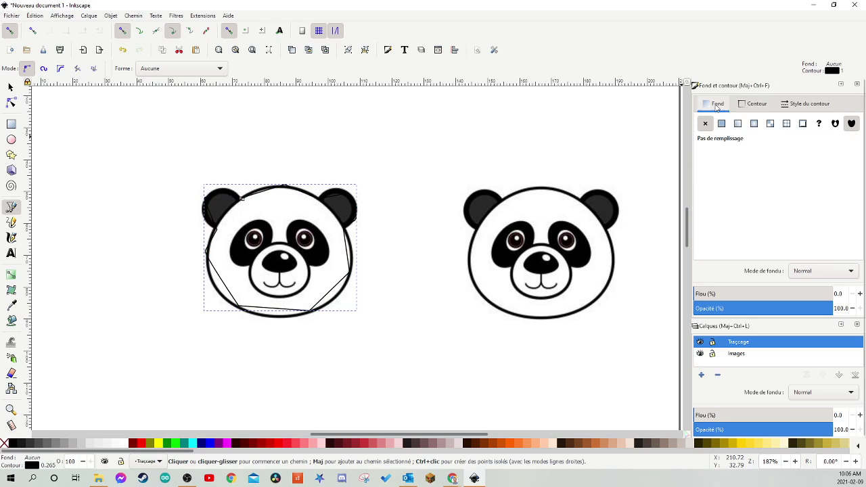
Set the traced outline's stroke paint to pure green, RGBA 00ff00ff.
{"action": "left_click", "coordinate": [755, 105]}
{"action": "left_click_drag", "start_coordinate": [729, 185], "coordinate": [847, 192]}
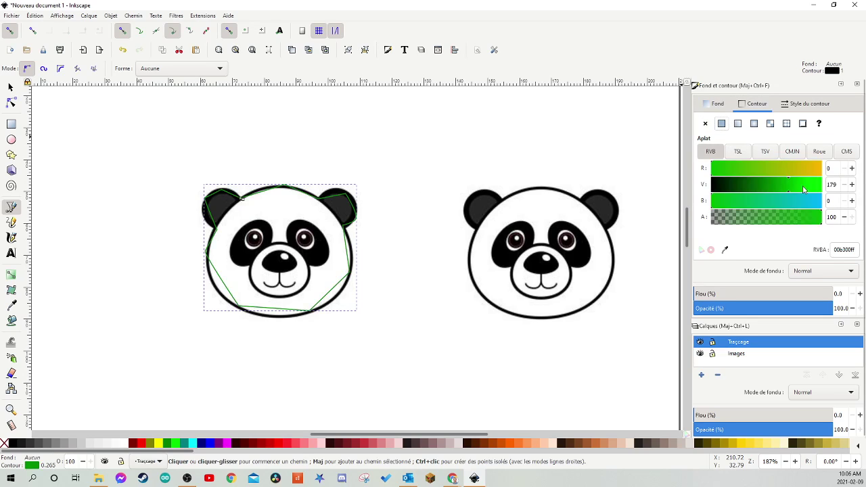
{"action": "scroll", "coordinate": [317, 276], "scroll_direction": "up", "scroll_amount": 1, "text": "ctrl"}
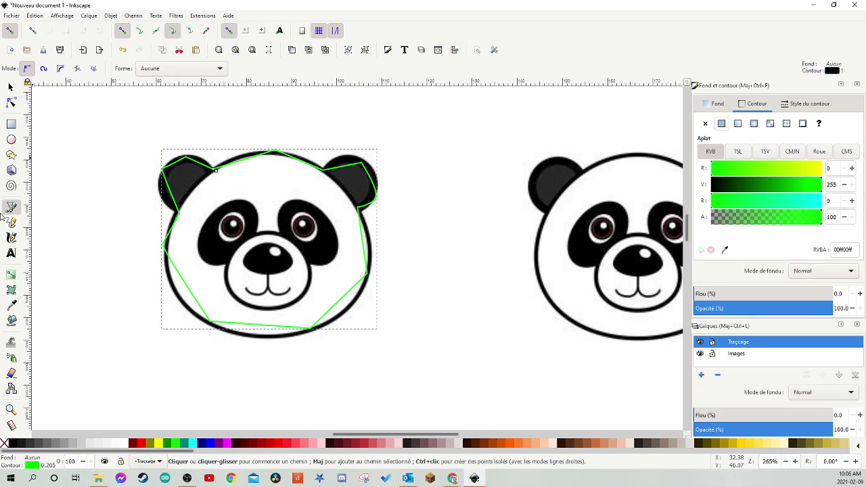
With the Node tool, bend the top segments and nudge nodes around both ears.
{"action": "left_click", "coordinate": [11, 101]}
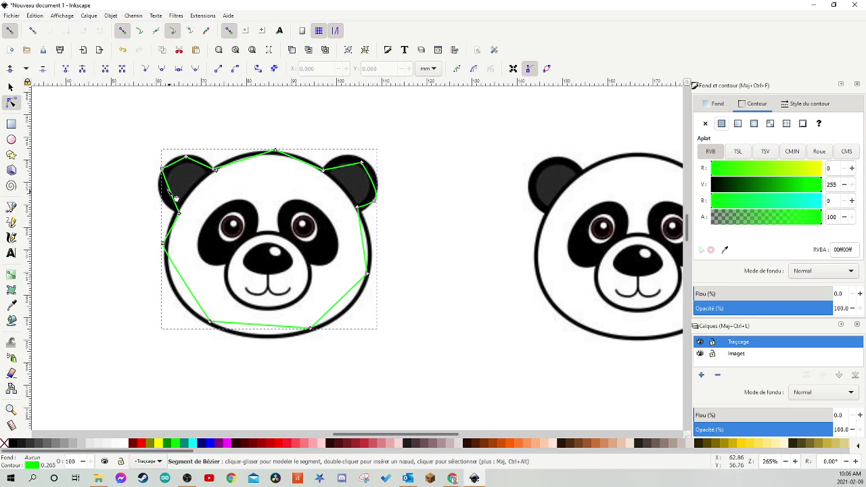
{"action": "left_click_drag", "start_coordinate": [163, 168], "coordinate": [188, 161]}
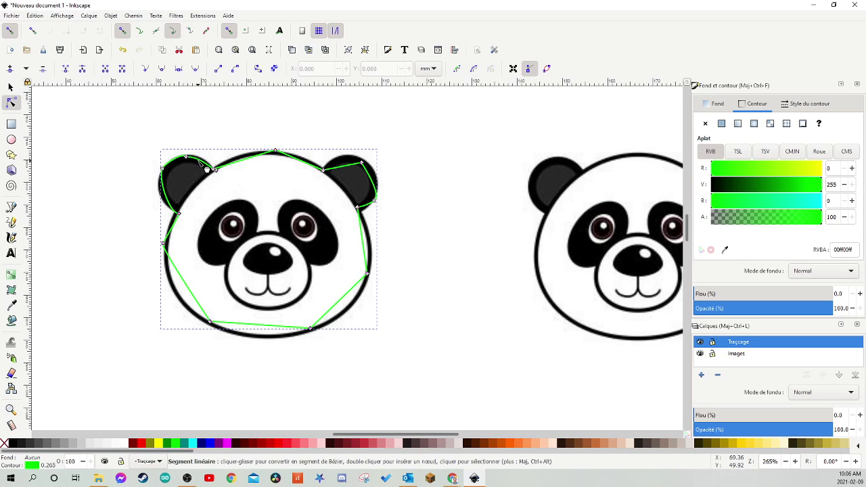
{"action": "left_click", "coordinate": [247, 164]}
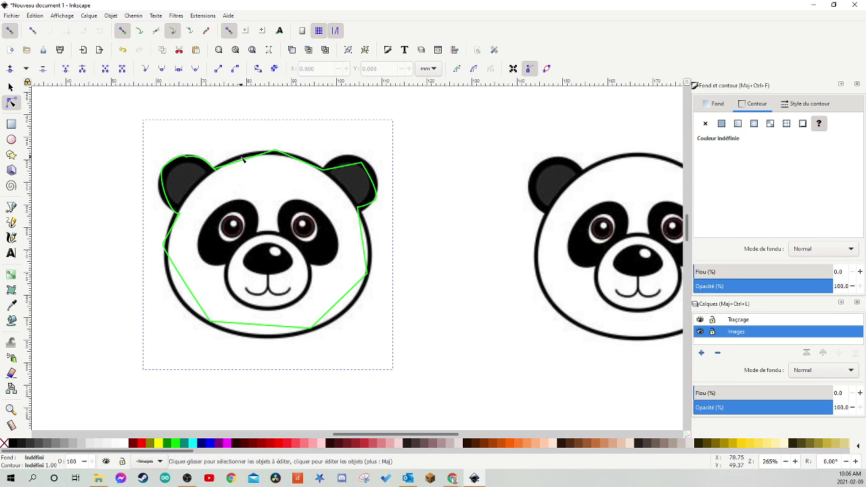
{"action": "left_click_drag", "start_coordinate": [251, 167], "coordinate": [247, 163]}
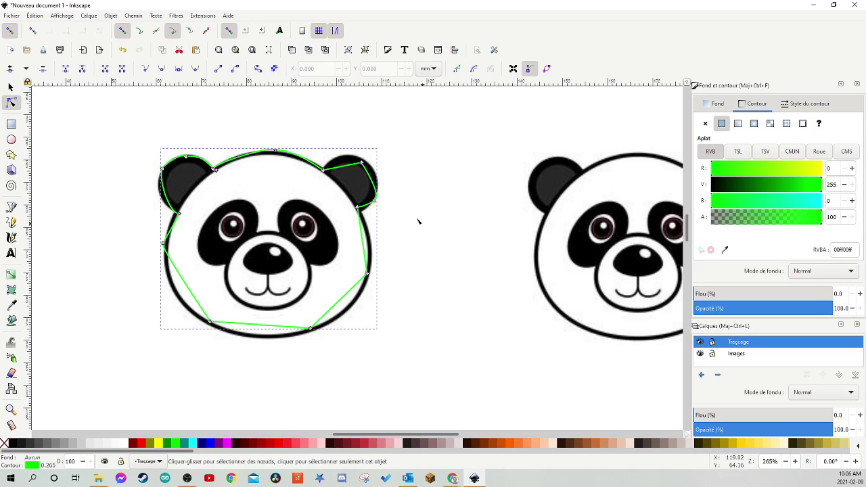
{"action": "left_click_drag", "start_coordinate": [349, 165], "coordinate": [377, 180]}
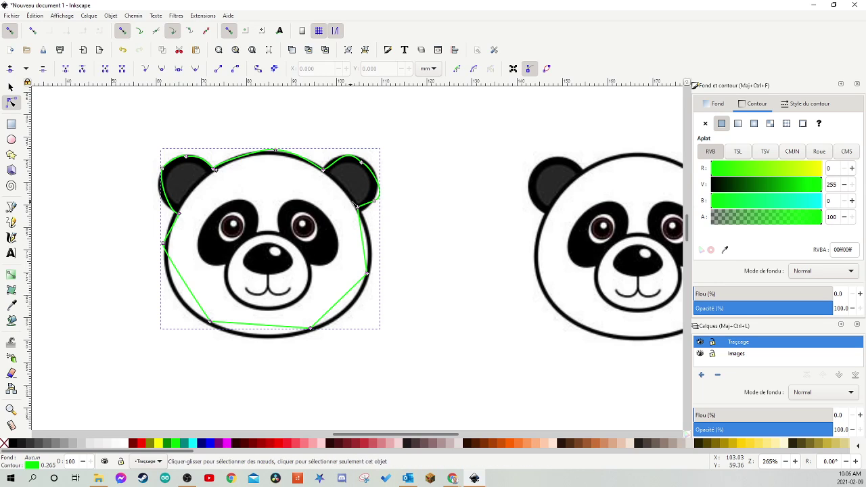
{"action": "left_click_drag", "start_coordinate": [357, 207], "coordinate": [362, 213]}
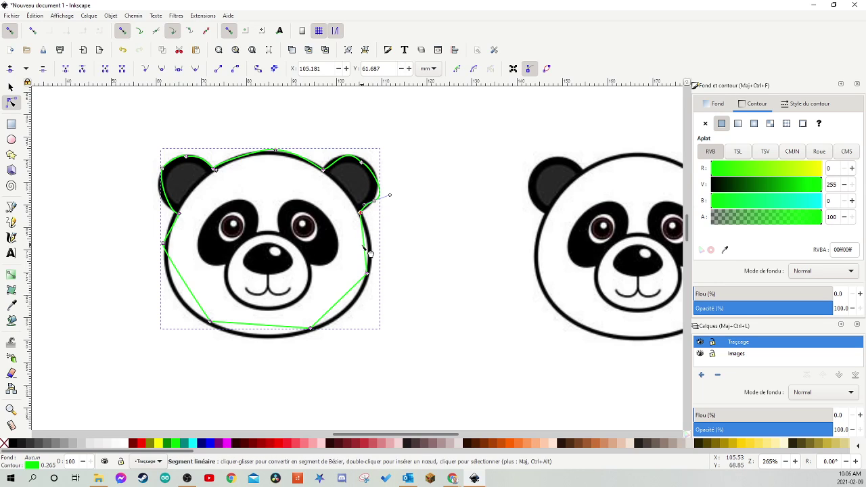
Curve the right side, chin and lower-left segments along the face, refining the right ear's top.
{"action": "left_click_drag", "start_coordinate": [371, 252], "coordinate": [373, 253]}
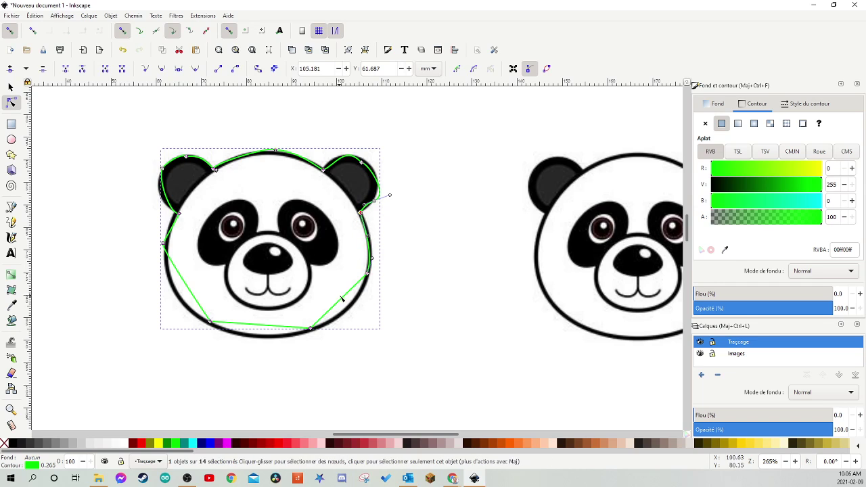
{"action": "left_click_drag", "start_coordinate": [351, 307], "coordinate": [356, 310]}
{"action": "left_click_drag", "start_coordinate": [261, 327], "coordinate": [262, 346]}
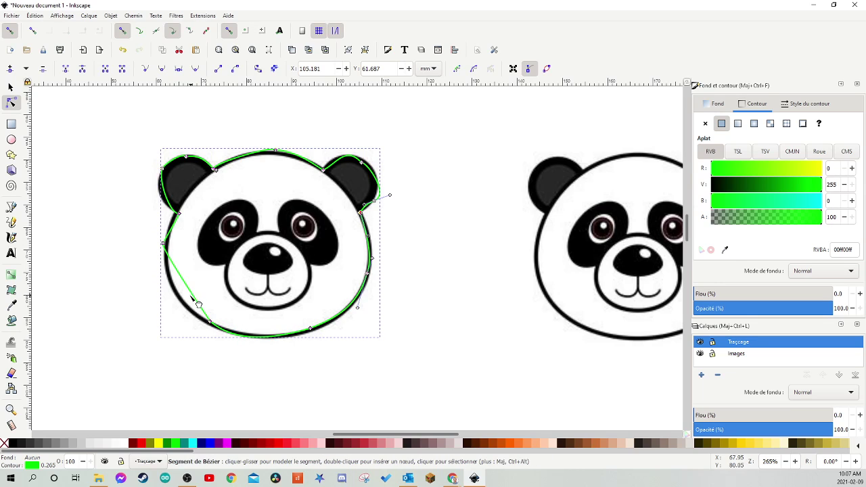
{"action": "left_click_drag", "start_coordinate": [197, 304], "coordinate": [181, 306]}
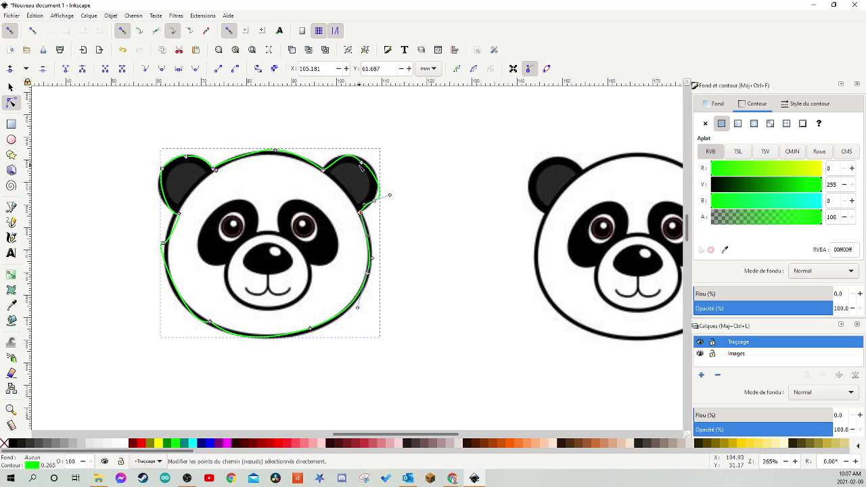
{"action": "left_click_drag", "start_coordinate": [362, 167], "coordinate": [373, 171]}
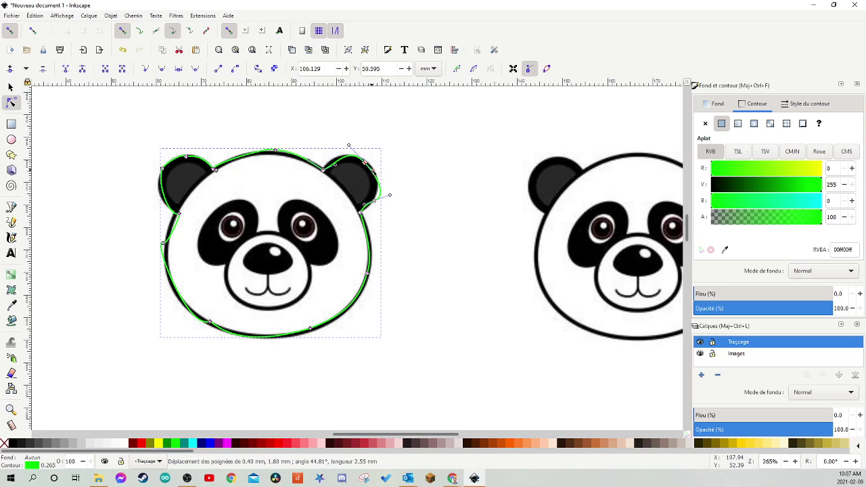
{"action": "left_click", "coordinate": [431, 162]}
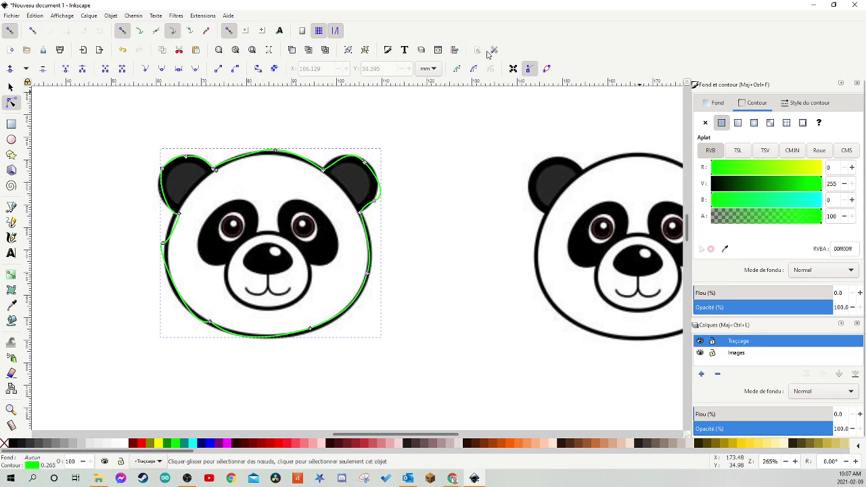
Close Fill and Stroke, briefly hide the Images layer to check the trace, then pan to the right panda.
{"action": "left_click", "coordinate": [858, 83]}
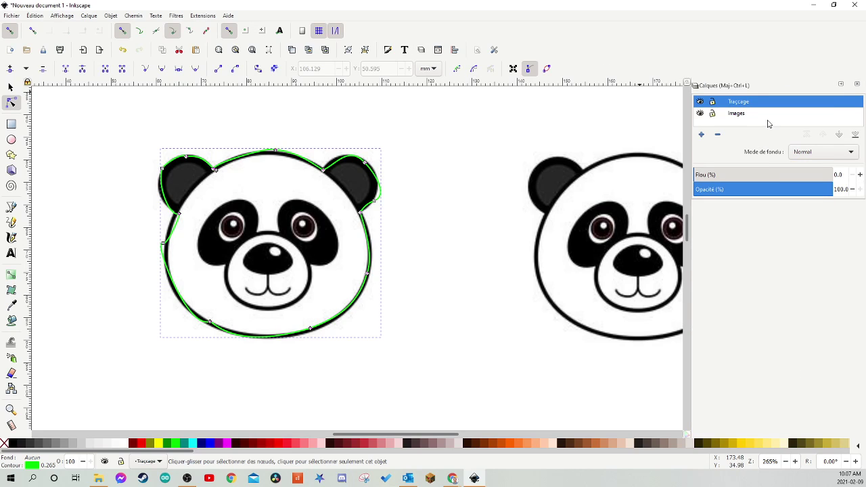
{"action": "left_click", "coordinate": [700, 113]}
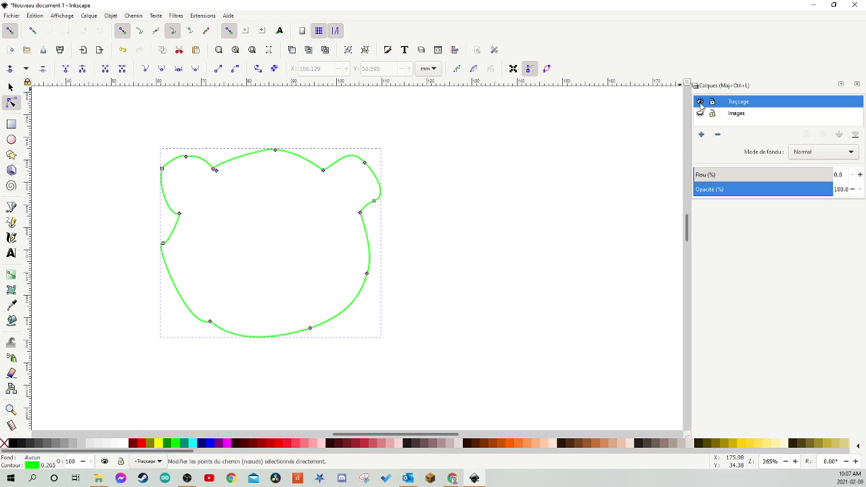
{"action": "left_click", "coordinate": [700, 114]}
{"action": "left_click_drag", "start_coordinate": [449, 335], "coordinate": [260, 357]}
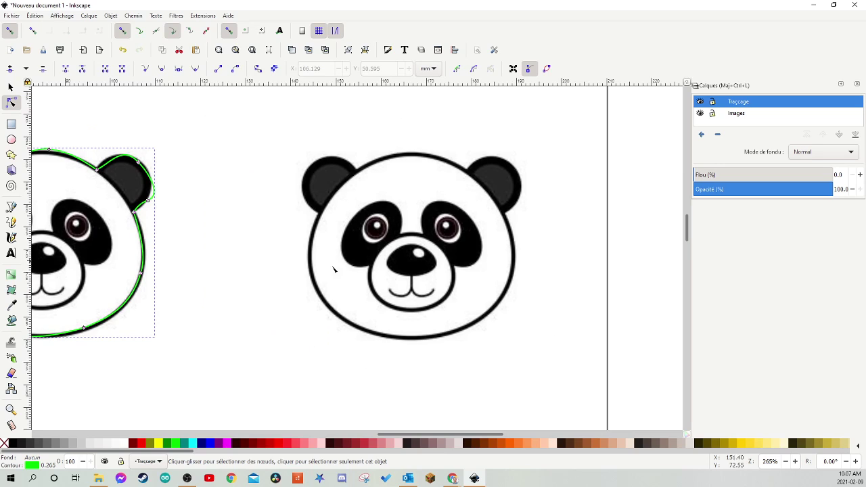
Draw a large red ellipse over the second panda's face.
{"action": "left_click", "coordinate": [10, 139]}
{"action": "left_click_drag", "start_coordinate": [380, 191], "coordinate": [370, 186]}
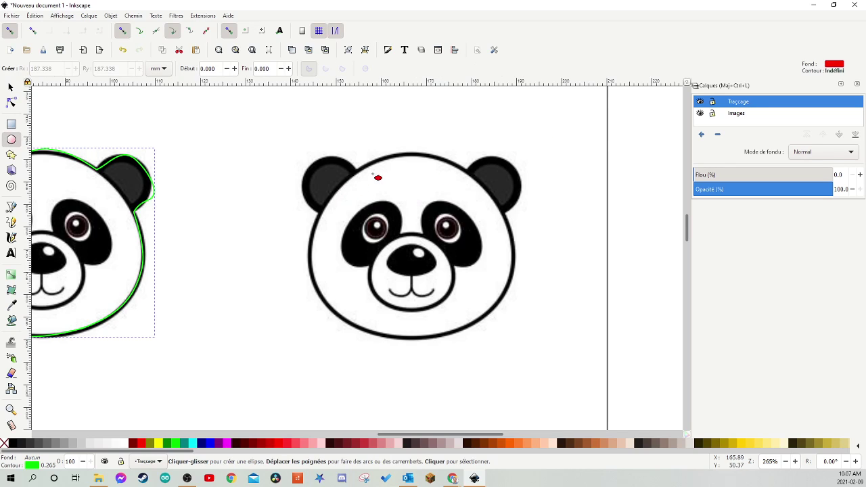
{"action": "left_click_drag", "start_coordinate": [349, 189], "coordinate": [515, 325]}
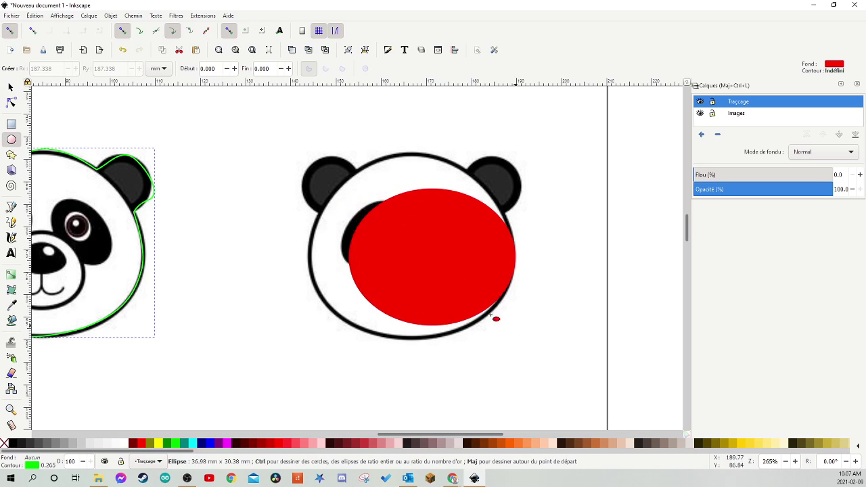
Move the ellipse over the head and stretch its width, top and bottom to the outline.
{"action": "left_click", "coordinate": [13, 88]}
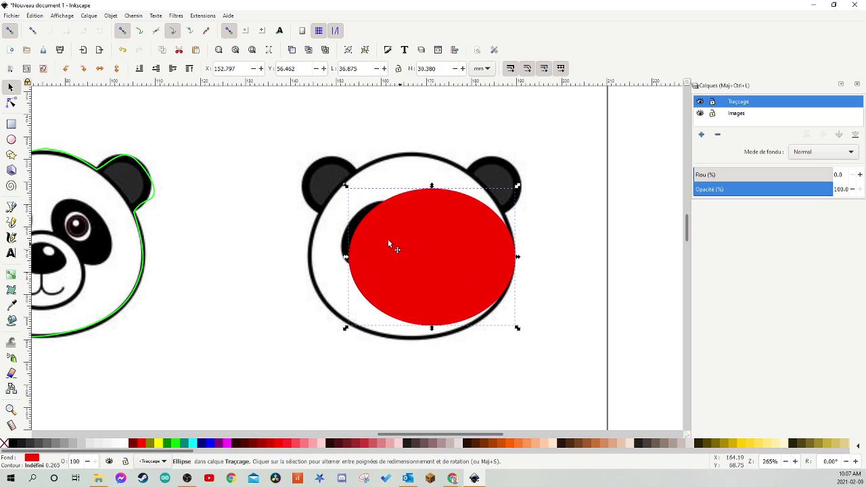
{"action": "left_click_drag", "start_coordinate": [389, 243], "coordinate": [356, 225]}
{"action": "left_click_drag", "start_coordinate": [483, 238], "coordinate": [509, 244]}
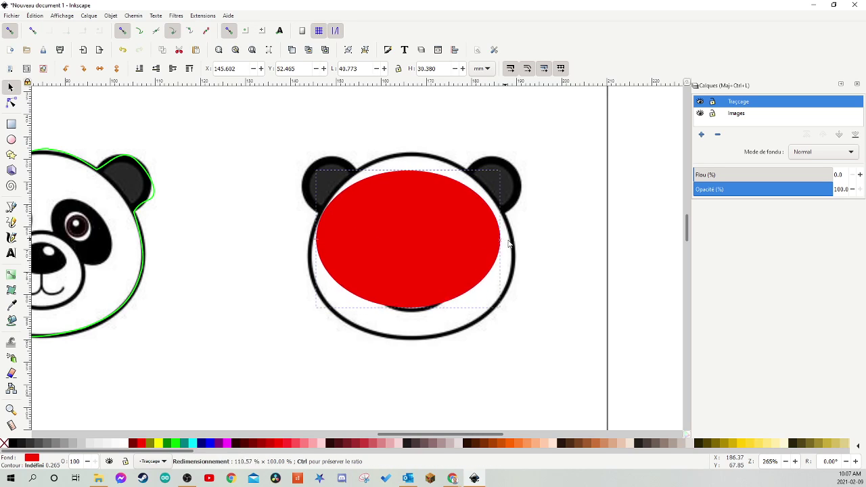
{"action": "left_click_drag", "start_coordinate": [411, 171], "coordinate": [410, 158]}
{"action": "left_click_drag", "start_coordinate": [412, 309], "coordinate": [408, 344]}
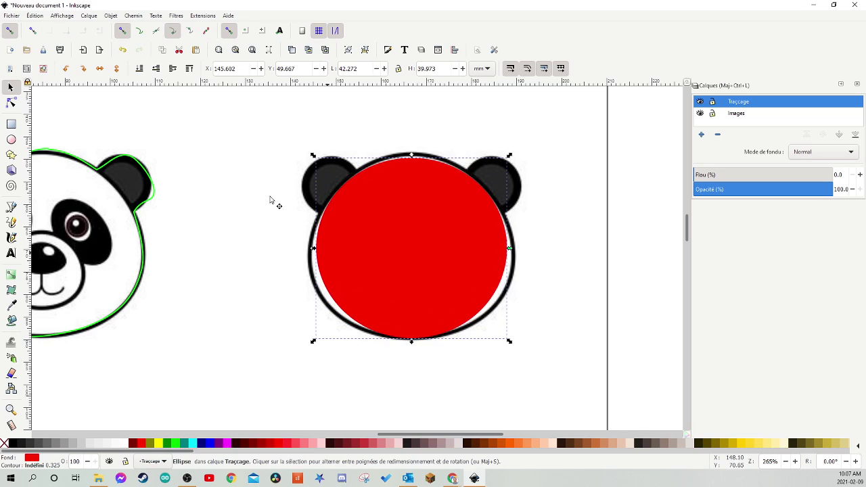
Convert the red ellipse into an editable path with Path > Object to Path.
{"action": "left_click", "coordinate": [132, 16]}
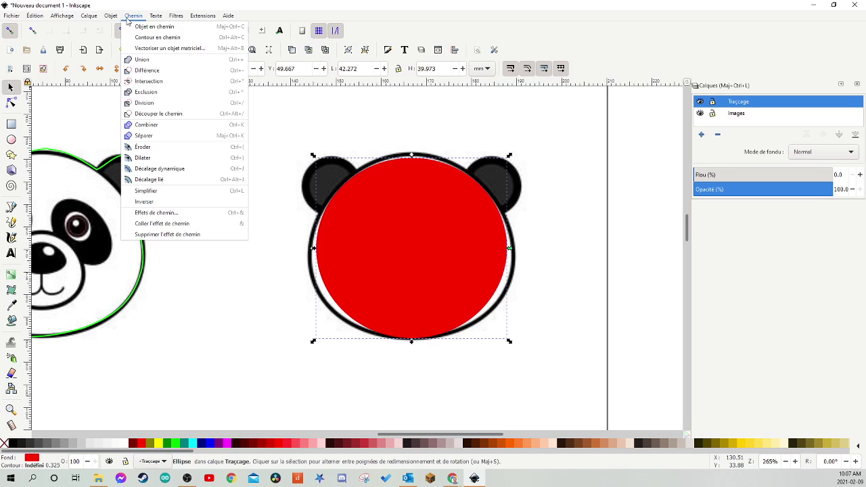
{"action": "left_click", "coordinate": [144, 28]}
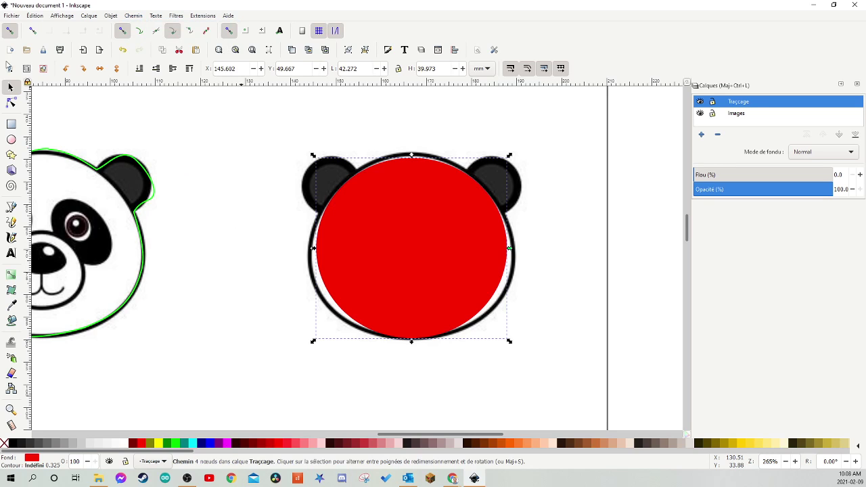
{"action": "left_click", "coordinate": [11, 103]}
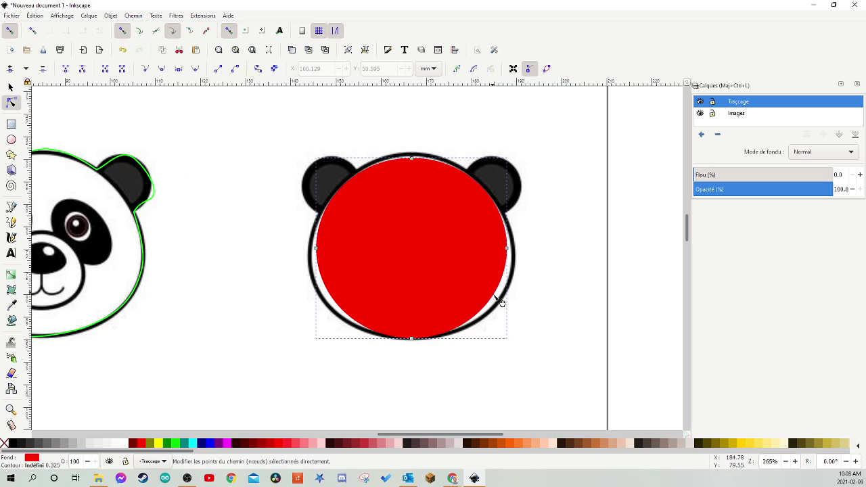
Drag the right side, top and left nodes out onto the head's black outline.
{"action": "mouse_move", "coordinate": [500, 301]}
{"action": "left_mouse_down"}
{"action": "mouse_move", "coordinate": [506, 305]}
{"action": "mouse_move", "coordinate": [494, 196]}
{"action": "left_mouse_up"}
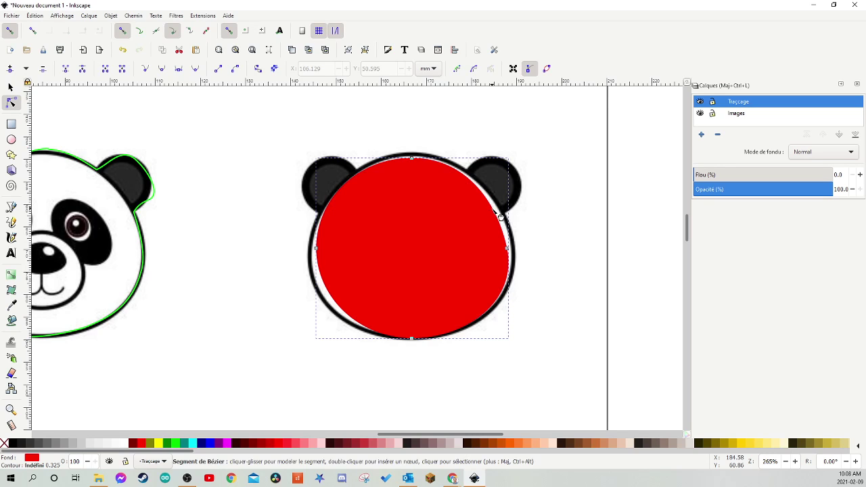
{"action": "left_click_drag", "start_coordinate": [500, 216], "coordinate": [497, 206]}
{"action": "left_click_drag", "start_coordinate": [509, 249], "coordinate": [511, 249]}
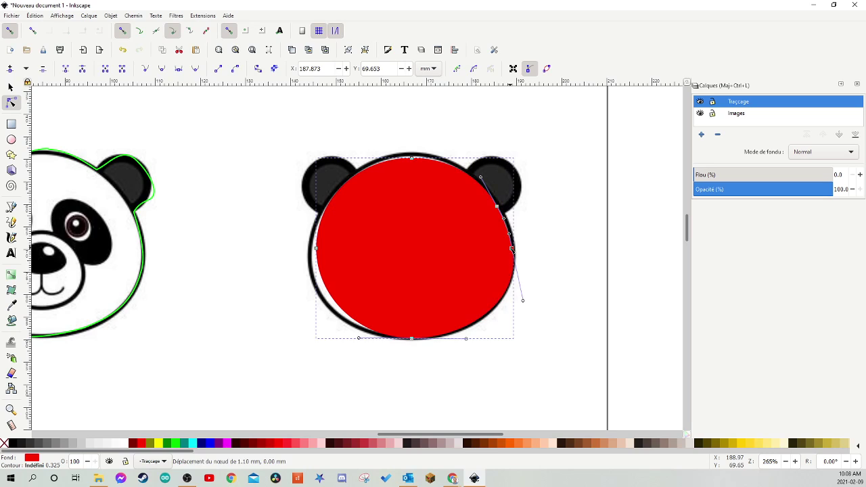
{"action": "left_click_drag", "start_coordinate": [414, 160], "coordinate": [413, 156]}
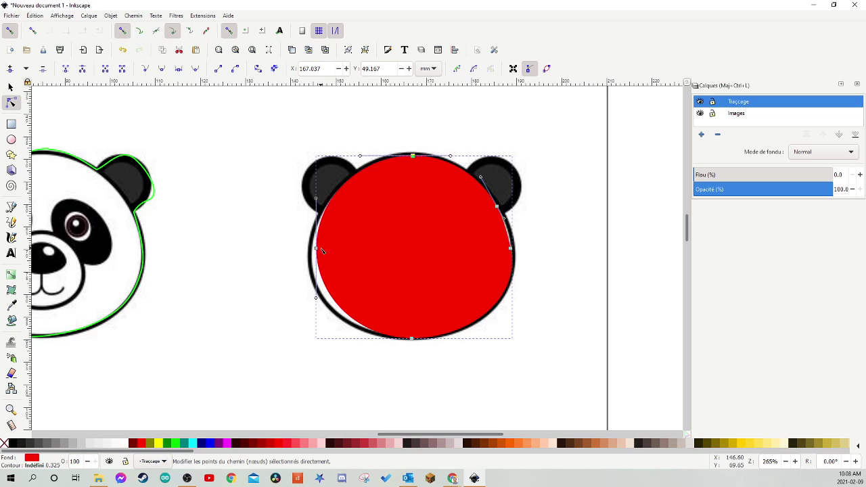
{"action": "left_click_drag", "start_coordinate": [317, 251], "coordinate": [314, 252]}
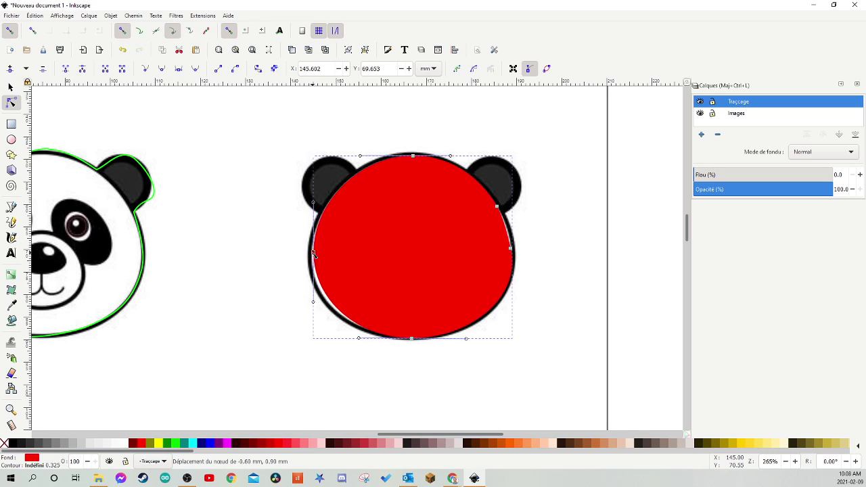
Add a node on the upper-left curve and pull the left curve onto the outline.
{"action": "left_click", "coordinate": [326, 293]}
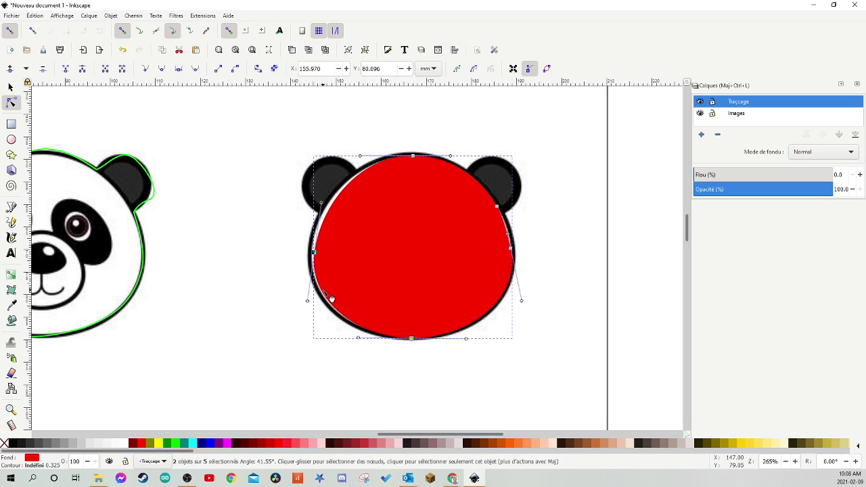
{"action": "double_click", "coordinate": [327, 216]}
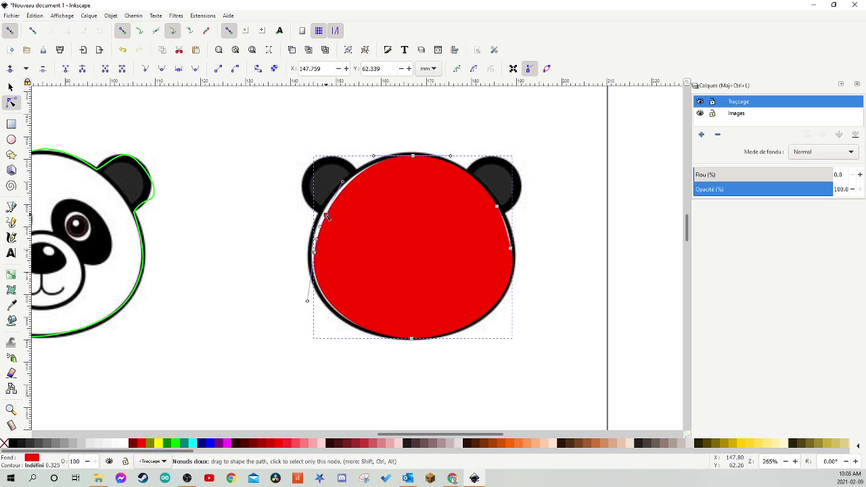
{"action": "left_click_drag", "start_coordinate": [326, 216], "coordinate": [326, 214]}
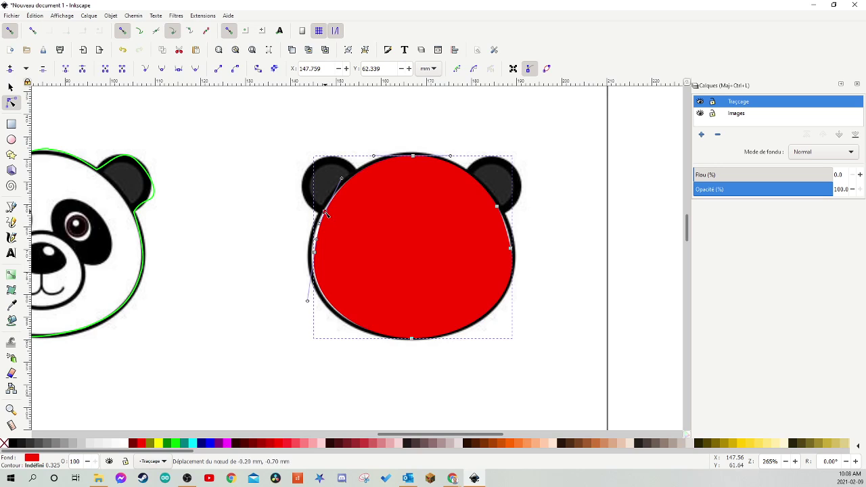
{"action": "left_click_drag", "start_coordinate": [316, 256], "coordinate": [311, 247]}
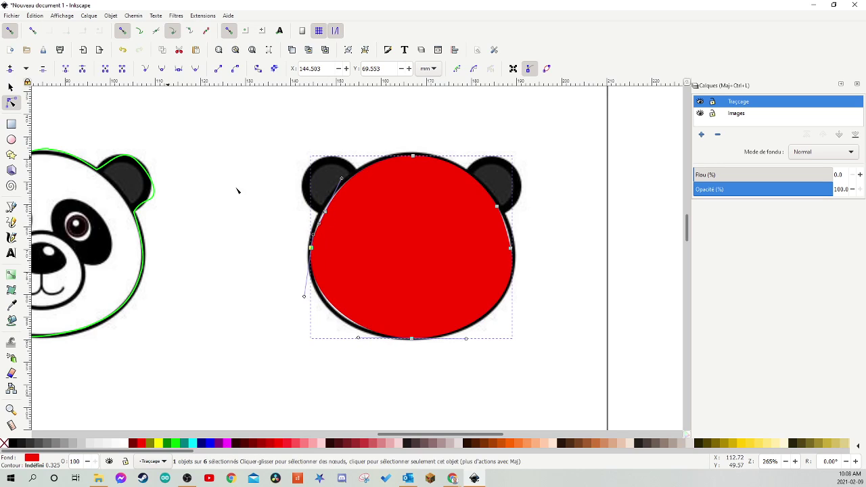
{"action": "left_click", "coordinate": [11, 139]}
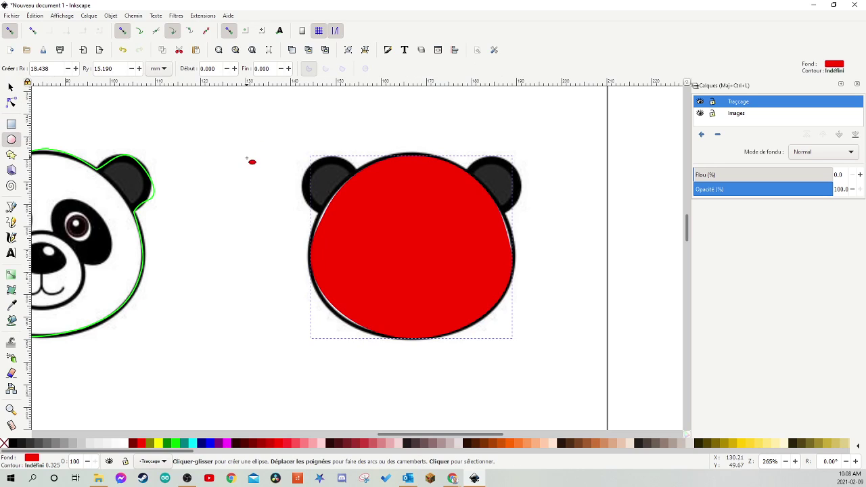
Draw a small red ellipse beside the head and tilt it clockwise.
{"action": "left_click_drag", "start_coordinate": [247, 158], "coordinate": [301, 193]}
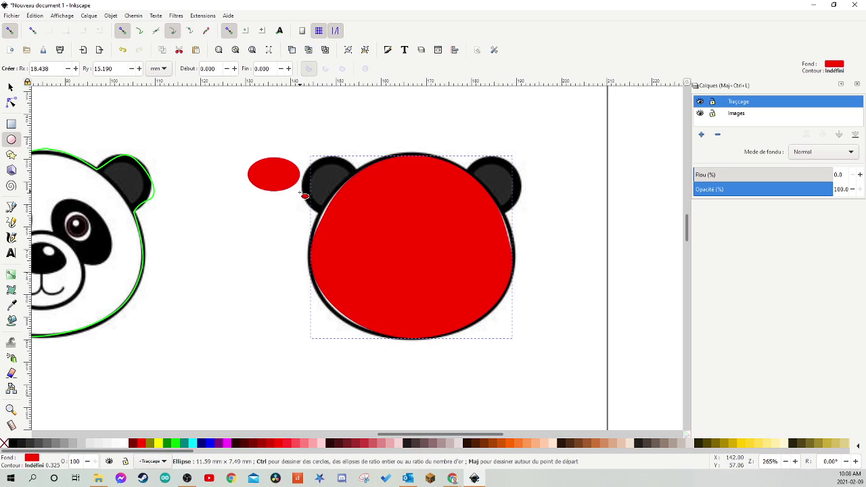
{"action": "left_click_drag", "start_coordinate": [300, 193], "coordinate": [302, 191]}
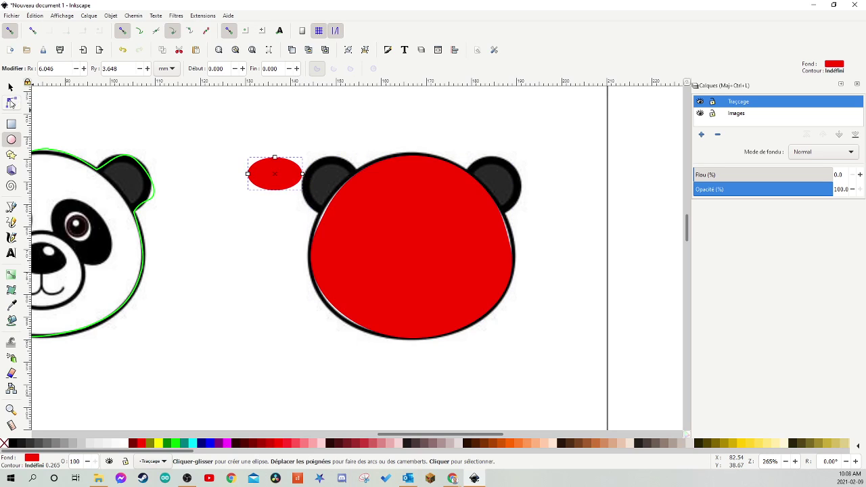
{"action": "left_click", "coordinate": [10, 88]}
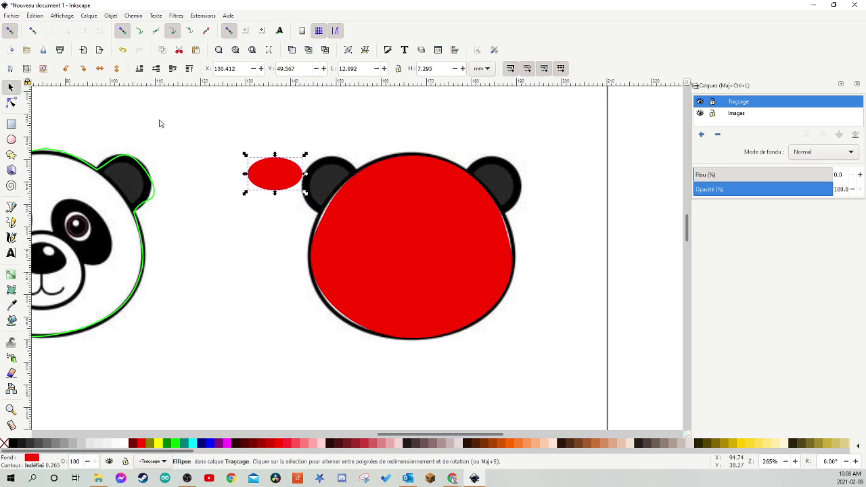
{"action": "left_click", "coordinate": [244, 158]}
{"action": "left_click", "coordinate": [274, 173]}
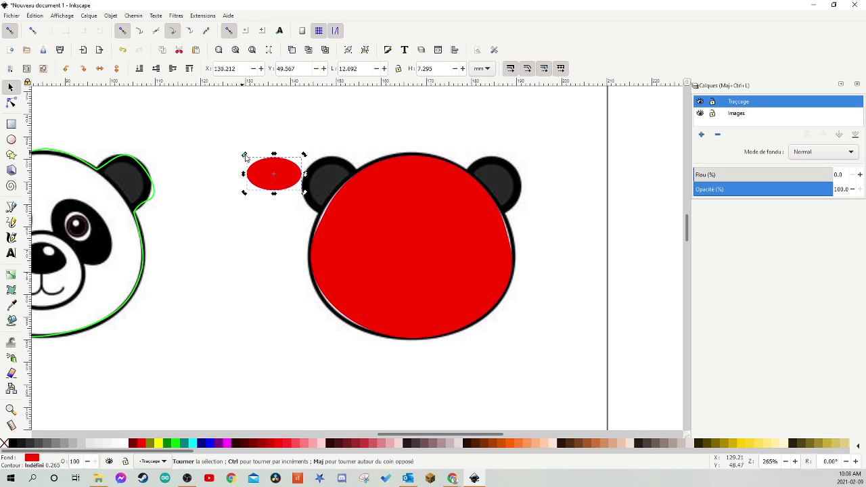
{"action": "left_click_drag", "start_coordinate": [245, 156], "coordinate": [327, 172]}
Nudge the large head shape, then resize the small ellipse to fit the left ear.
{"action": "left_click", "coordinate": [10, 88]}
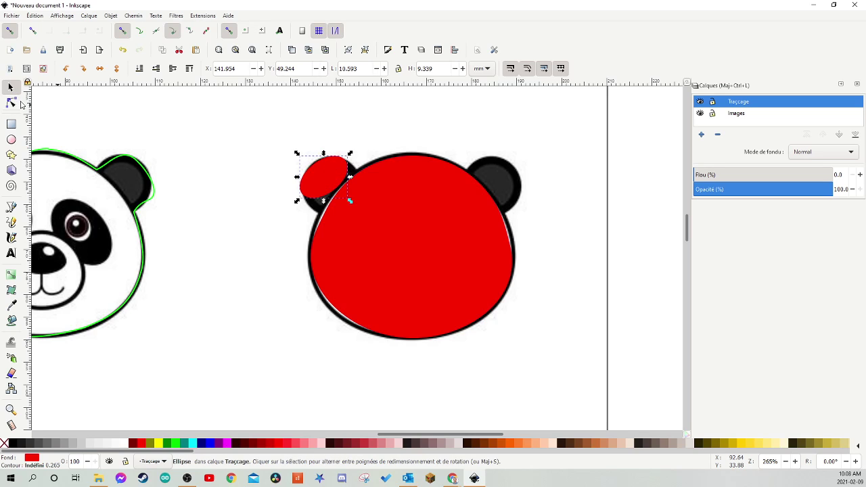
{"action": "left_click_drag", "start_coordinate": [349, 197], "coordinate": [354, 208]}
{"action": "left_click", "coordinate": [319, 174]}
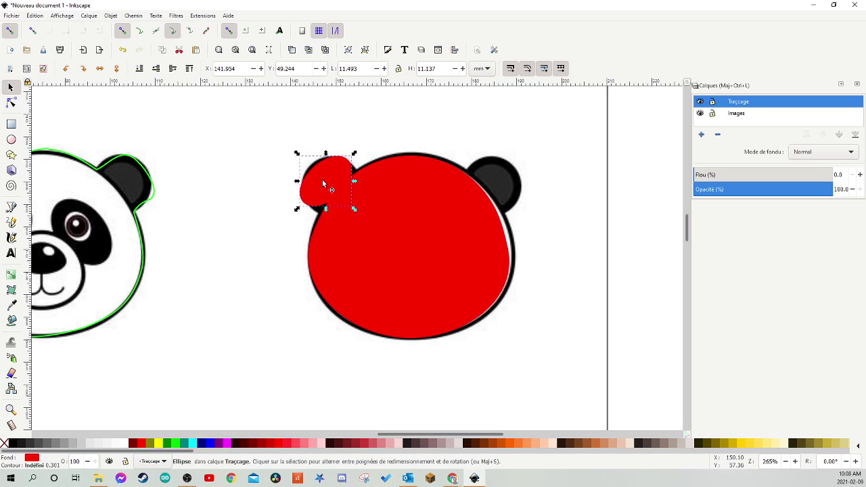
{"action": "left_click_drag", "start_coordinate": [300, 157], "coordinate": [298, 155]}
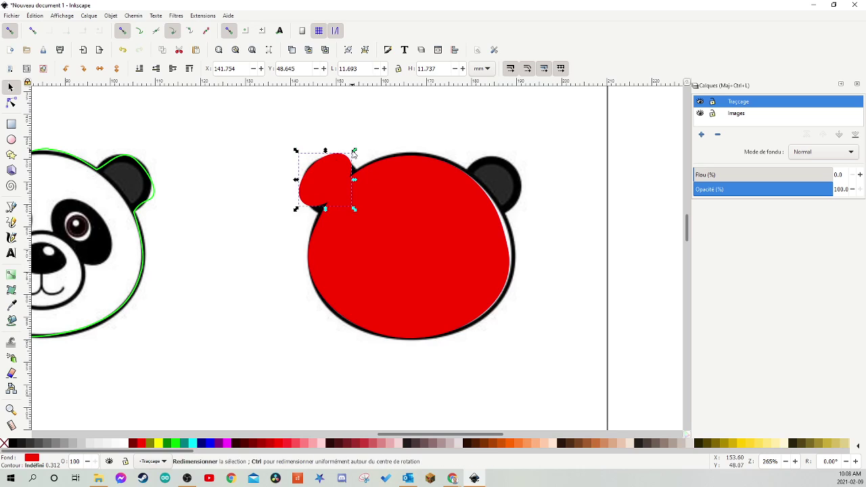
{"action": "left_click_drag", "start_coordinate": [353, 154], "coordinate": [338, 172]}
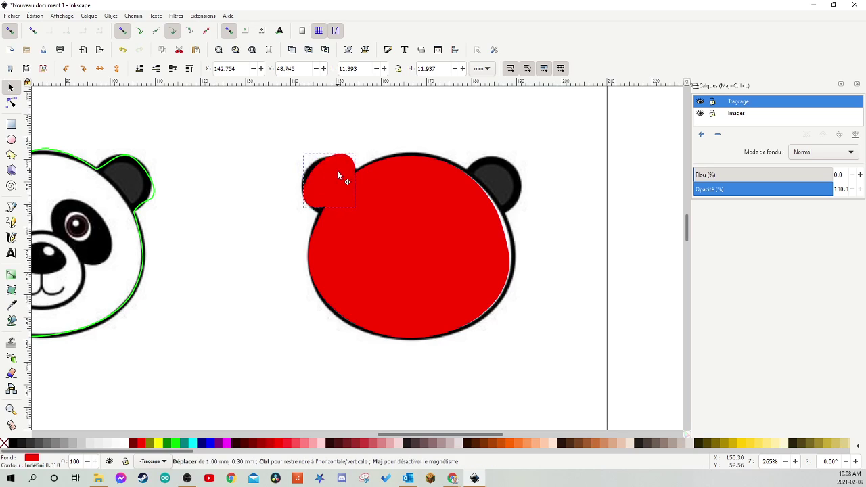
Convert the ear ellipse to a path and make its top-left node smooth.
{"action": "left_click", "coordinate": [134, 16]}
{"action": "left_click", "coordinate": [152, 26]}
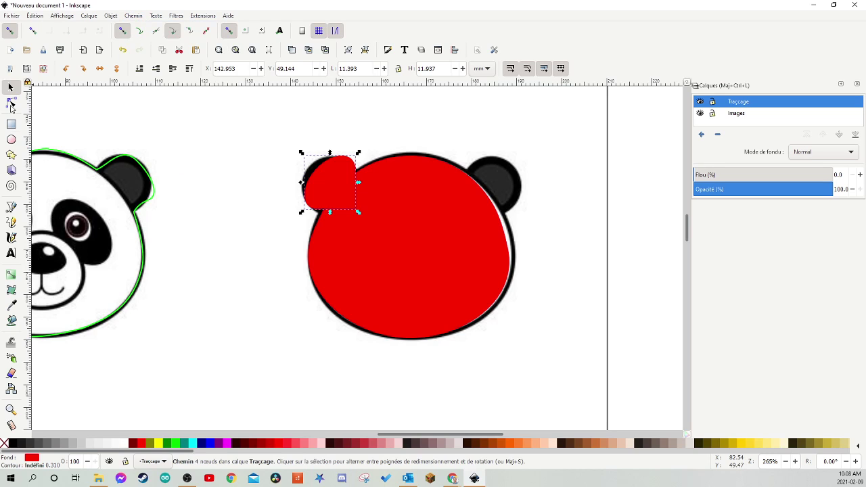
{"action": "left_click", "coordinate": [10, 103]}
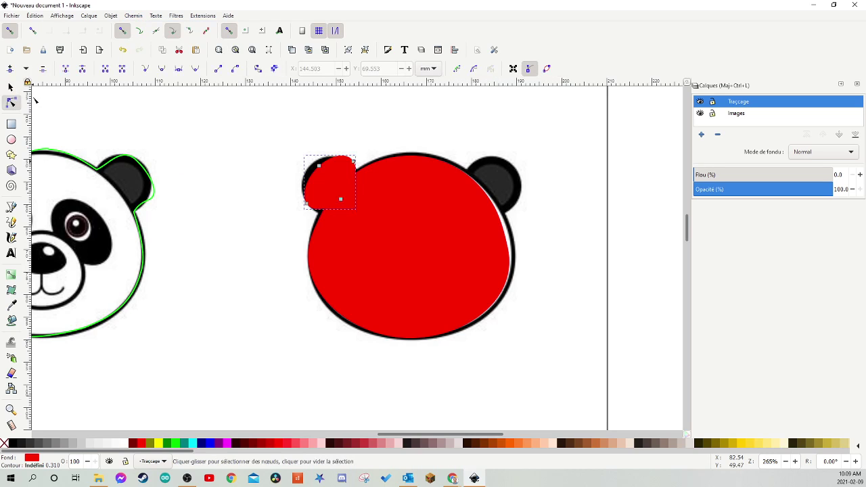
{"action": "left_click", "coordinate": [317, 166]}
{"action": "key", "text": "shift+s"}
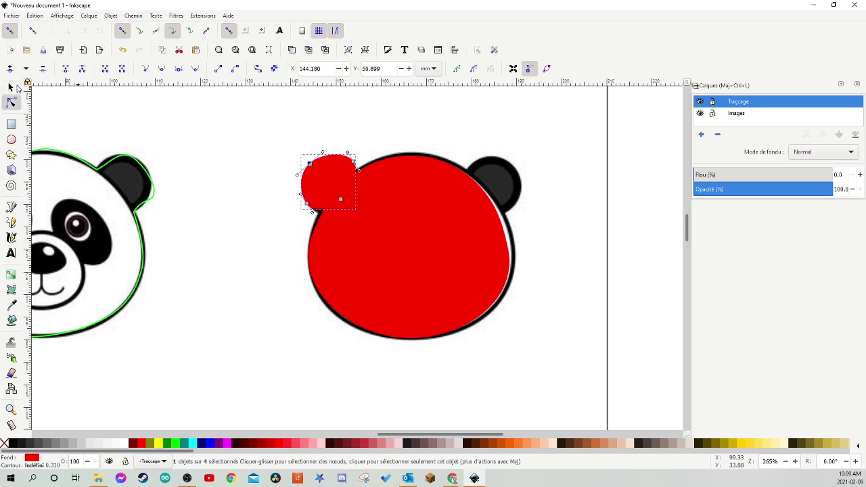
Flip the ear horizontally and align it over the panda's right ear.
{"action": "left_click", "coordinate": [16, 87]}
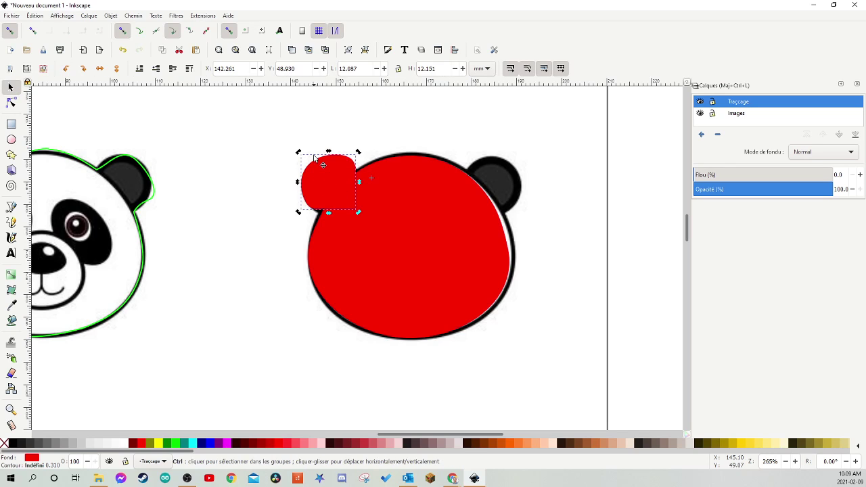
{"action": "left_click", "coordinate": [99, 69]}
{"action": "left_click_drag", "start_coordinate": [410, 179], "coordinate": [495, 180]}
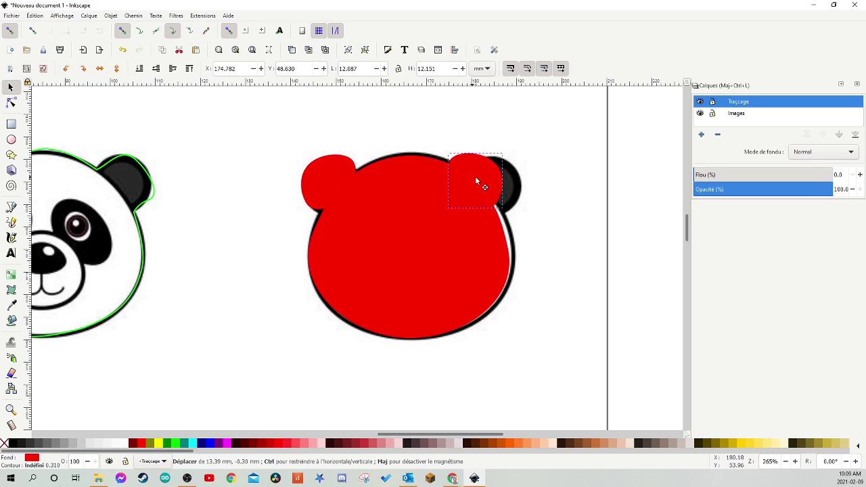
{"action": "left_click_drag", "start_coordinate": [486, 182], "coordinate": [492, 180]}
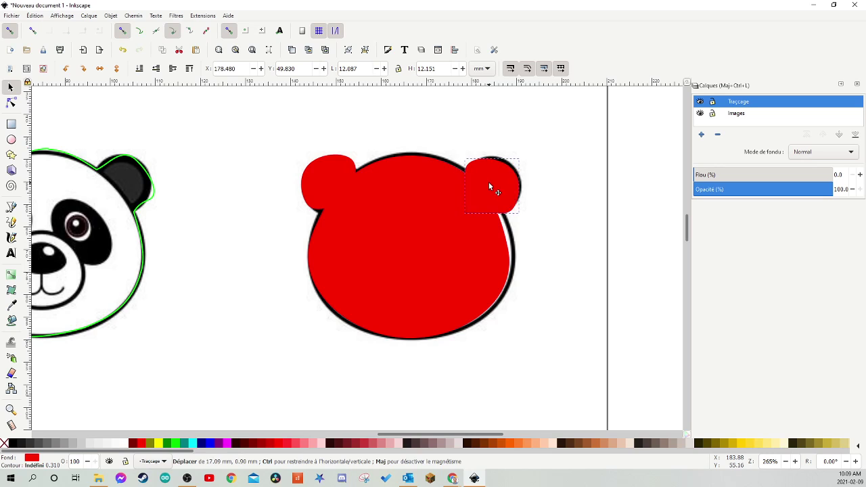
{"action": "left_click", "coordinate": [568, 251]}
{"action": "left_click", "coordinate": [430, 220]}
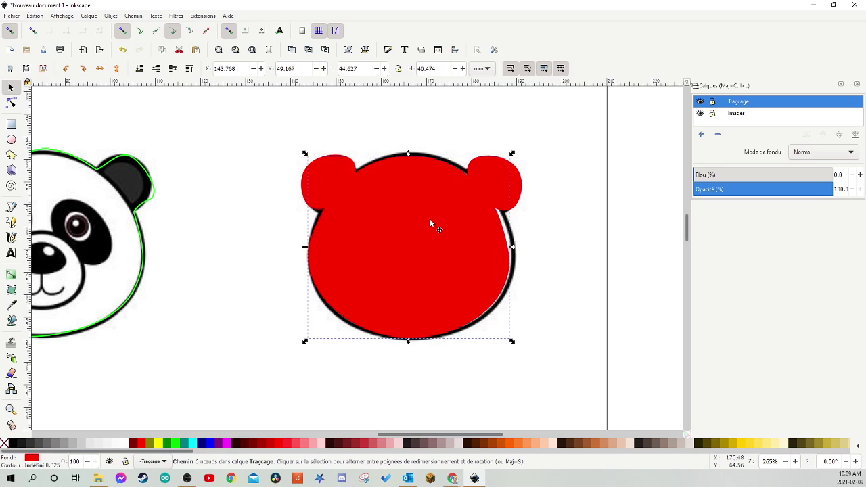
Select the red head and both ears and union them into a single 16-node path.
{"action": "left_click", "coordinate": [571, 215]}
{"action": "mouse_move", "coordinate": [263, 130]}
{"action": "left_mouse_down"}
{"action": "mouse_move", "coordinate": [535, 337]}
{"action": "mouse_move", "coordinate": [540, 351]}
{"action": "left_mouse_up"}
{"action": "left_click", "coordinate": [131, 18]}
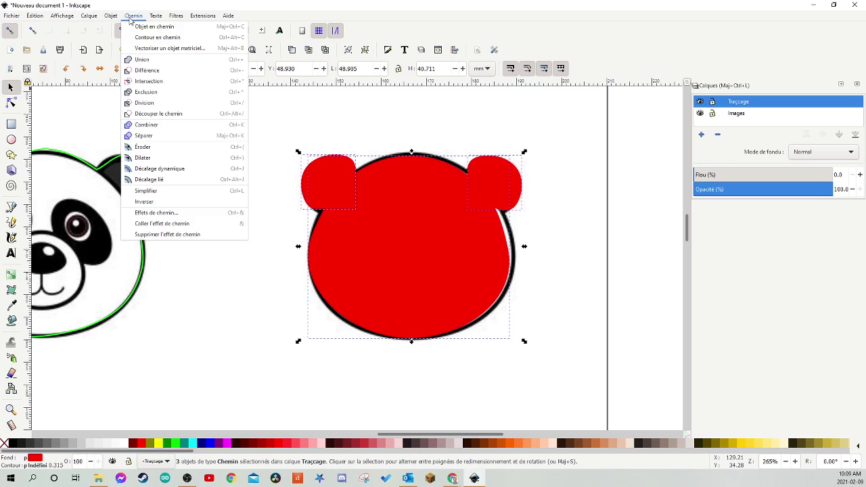
{"action": "left_click", "coordinate": [144, 60]}
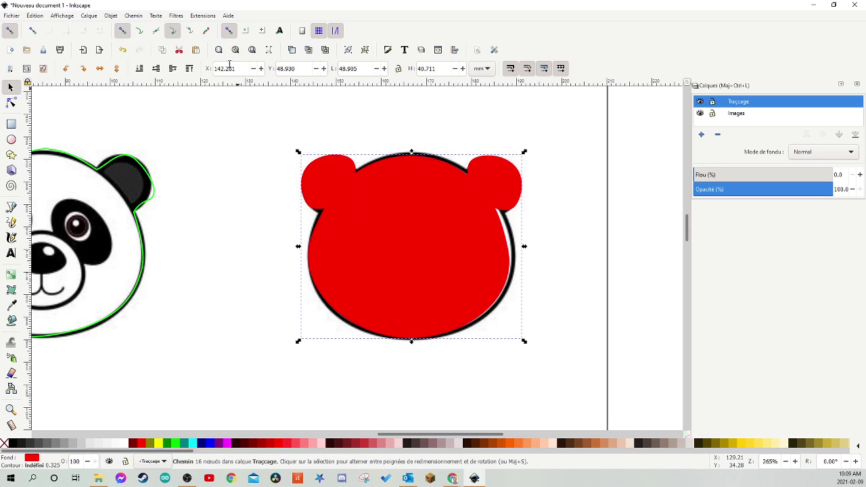
{"action": "left_click", "coordinate": [387, 50]}
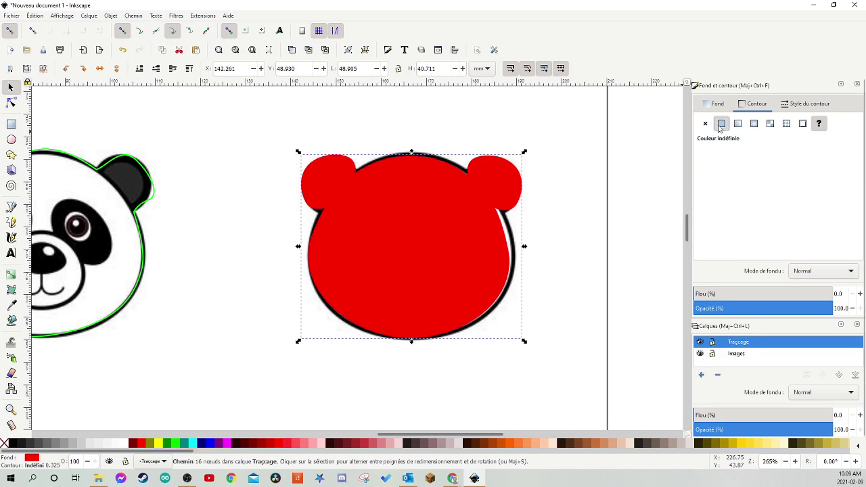
Give the merged shape a flat black stroke and no fill, then hide the Images layer.
{"action": "left_click", "coordinate": [722, 124]}
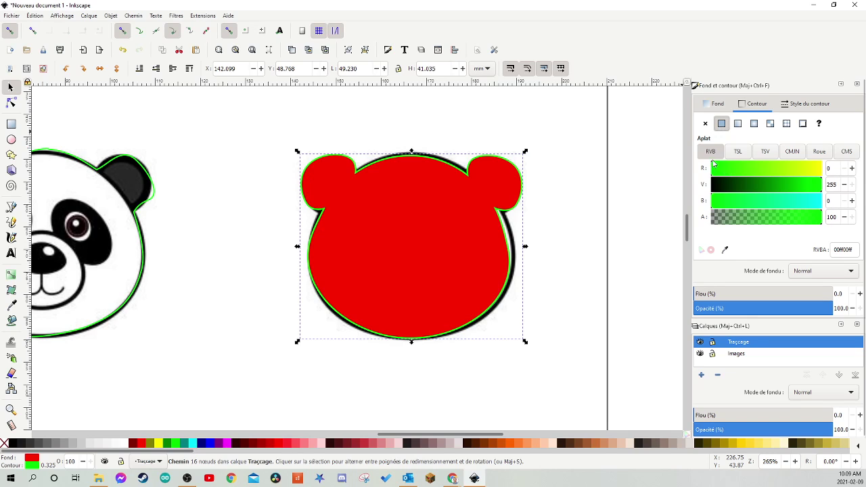
{"action": "left_click_drag", "start_coordinate": [769, 184], "coordinate": [702, 168]}
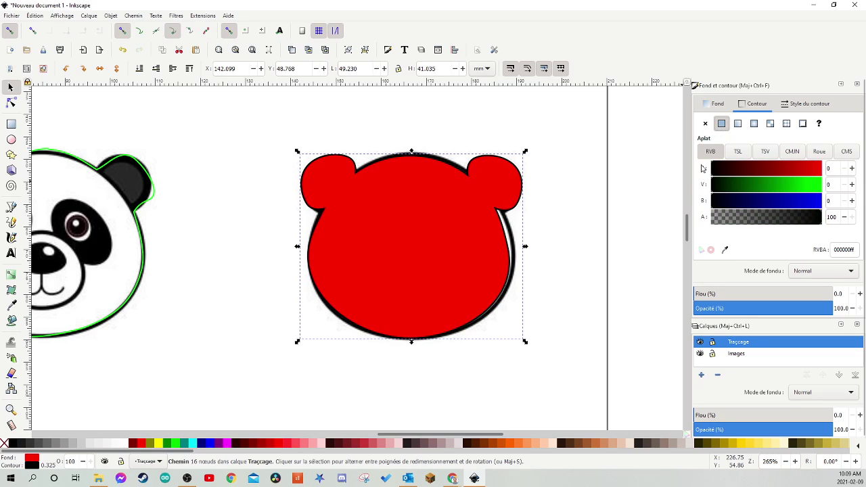
{"action": "left_click", "coordinate": [717, 104]}
{"action": "left_click", "coordinate": [705, 124]}
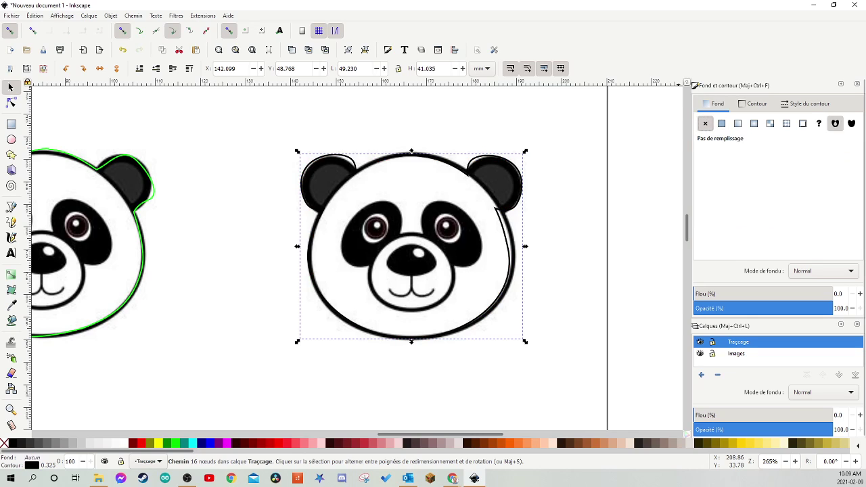
{"action": "left_click", "coordinate": [858, 83]}
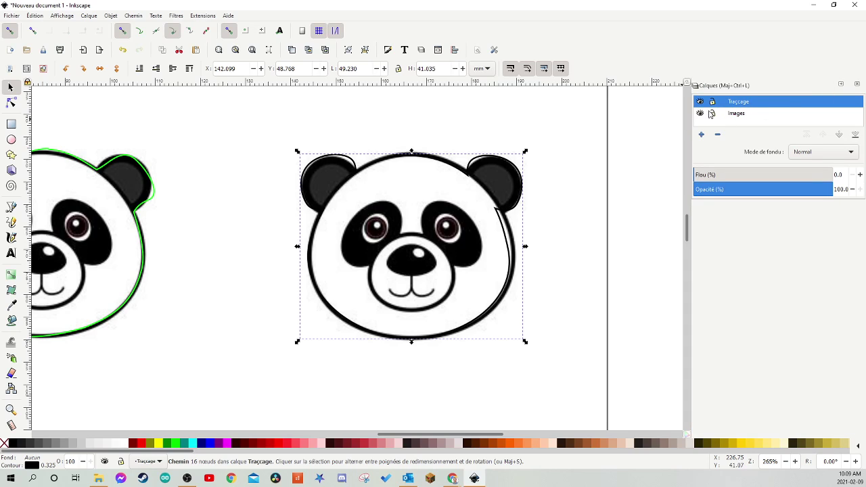
{"action": "left_click", "coordinate": [701, 113]}
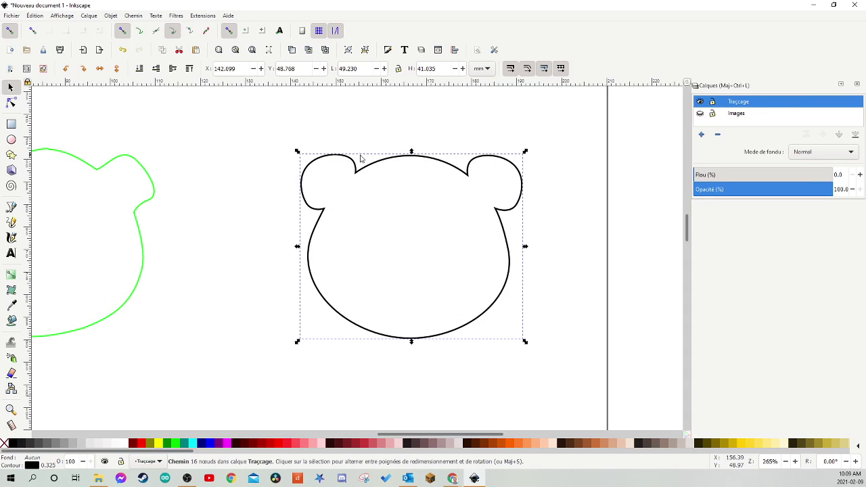
Deselect the black panda outline and zoom out to show both head outlines on the page.
{"action": "scroll", "coordinate": [305, 290], "scroll_direction": "left", "scroll_amount": 5}
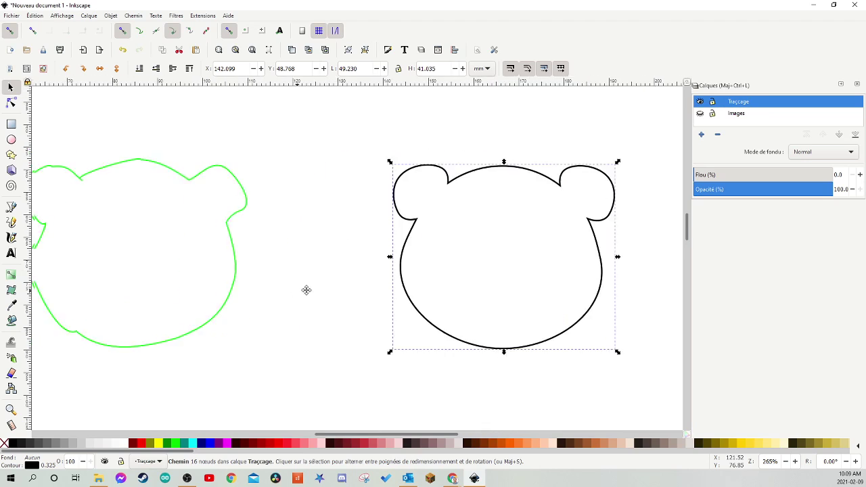
{"action": "left_click", "coordinate": [101, 193]}
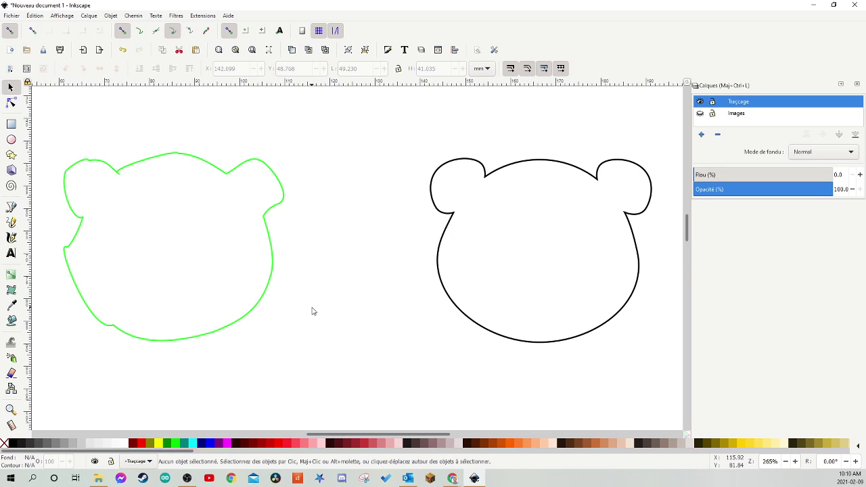
{"action": "scroll", "coordinate": [312, 314], "scroll_direction": "down", "scroll_amount": 4}
{"action": "scroll", "coordinate": [257, 284], "scroll_direction": "down", "scroll_amount": 1}
{"action": "scroll", "coordinate": [239, 294], "scroll_direction": "down", "scroll_amount": 1}
{"action": "scroll", "coordinate": [162, 276], "scroll_direction": "down", "scroll_amount": 1}
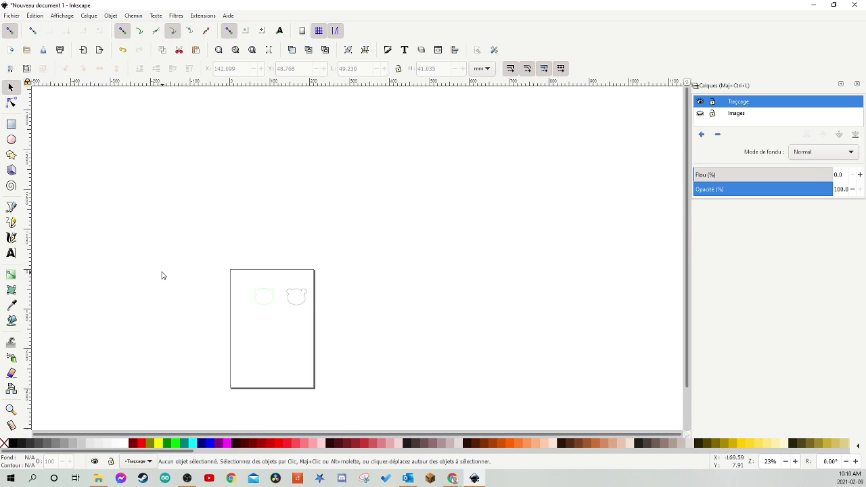
{"action": "mouse_move", "coordinate": [162, 275]}
{"action": "left_mouse_down"}
{"action": "mouse_move", "coordinate": [294, 311]}
{"action": "mouse_move", "coordinate": [288, 126]}
{"action": "mouse_move", "coordinate": [239, 249]}
{"action": "left_mouse_up"}
{"action": "scroll", "coordinate": [236, 264], "scroll_direction": "down", "scroll_amount": 2}
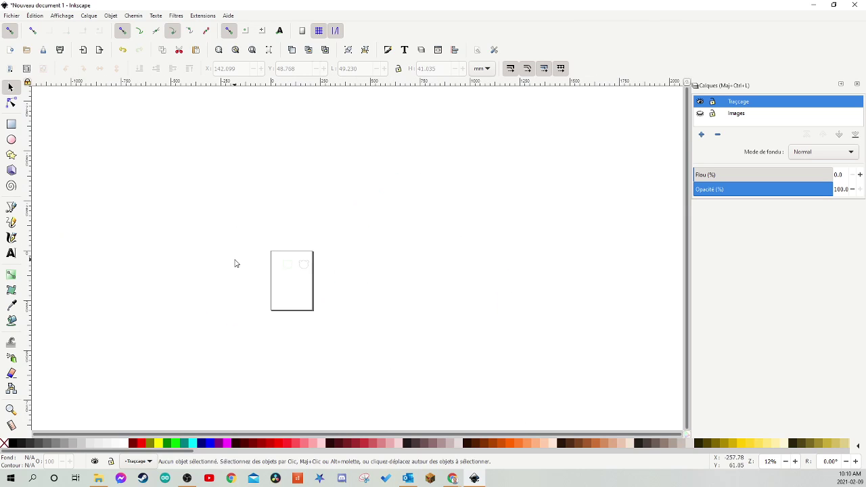
{"action": "scroll", "coordinate": [235, 264], "scroll_direction": "up", "scroll_amount": 2}
{"action": "scroll", "coordinate": [230, 251], "scroll_direction": "up", "scroll_amount": 3}
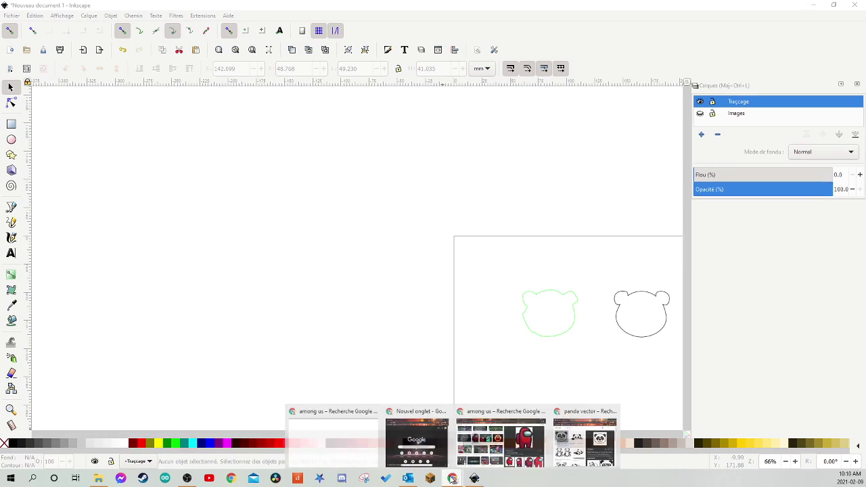
Copy the red Among Us image from the Chrome image search with Copier l'image.
{"action": "left_click", "coordinate": [521, 436]}
{"action": "right_click", "coordinate": [671, 155]}
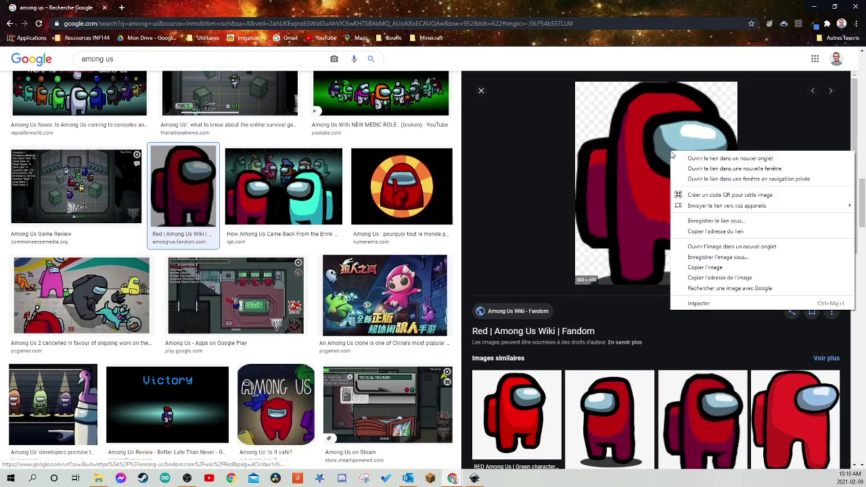
{"action": "left_click", "coordinate": [715, 268]}
Paste the red Among Us image with Coller, drag it below both panda outlines, and deselect it.
{"action": "key", "text": "alt+Tab"}
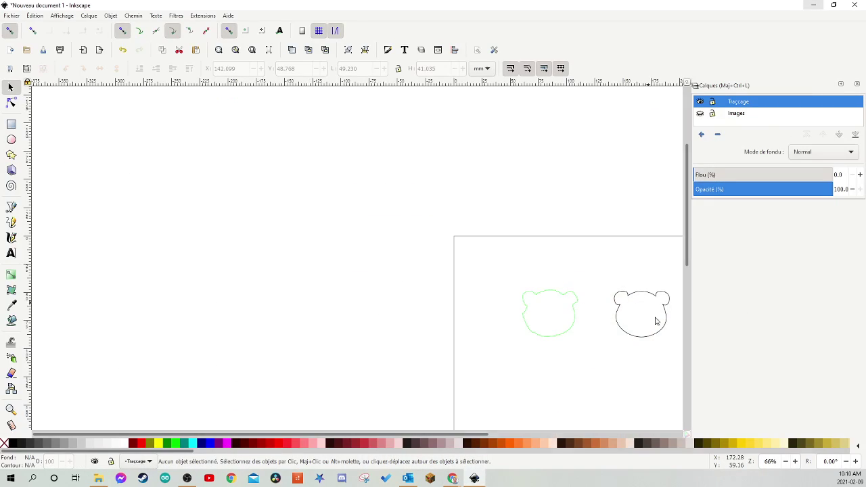
{"action": "right_click", "coordinate": [563, 261]}
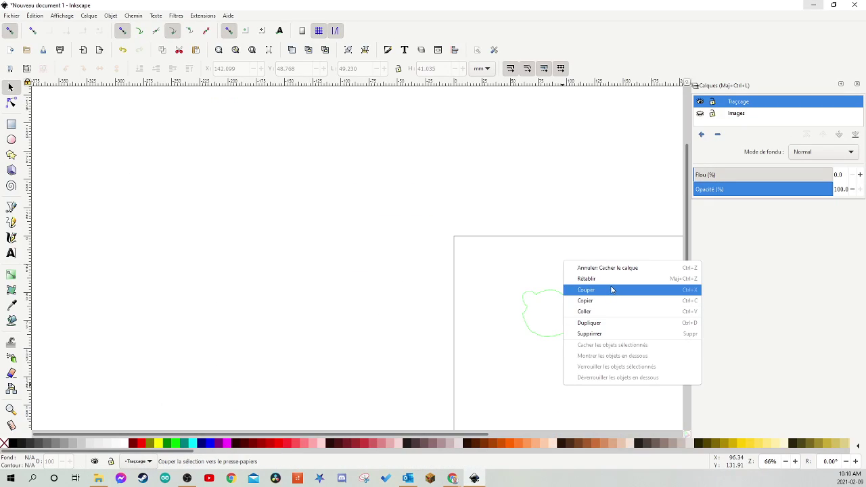
{"action": "left_click", "coordinate": [623, 311]}
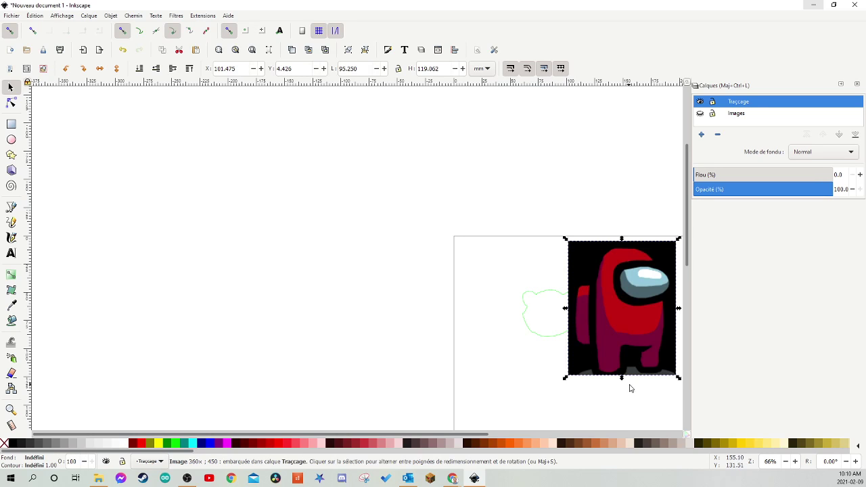
{"action": "scroll", "coordinate": [581, 393], "scroll_direction": "right", "scroll_amount": 3}
{"action": "scroll", "coordinate": [494, 284], "scroll_direction": "up", "scroll_amount": 2}
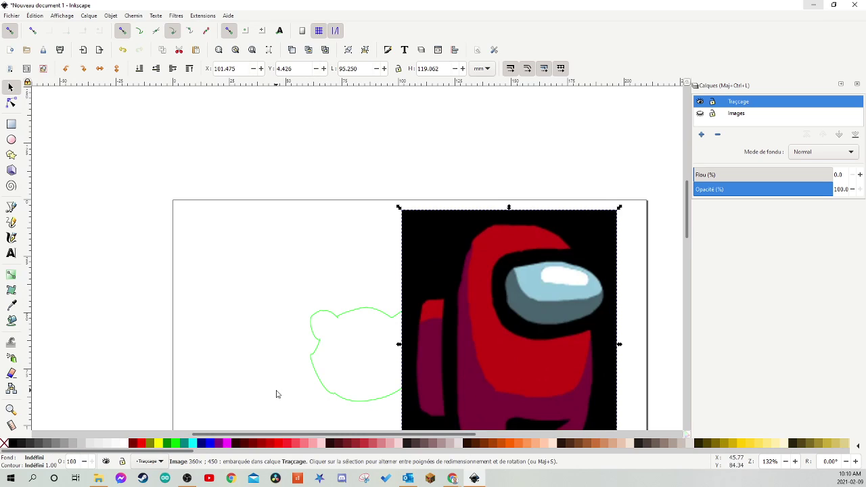
{"action": "scroll", "coordinate": [282, 292], "scroll_direction": "down", "scroll_amount": 4}
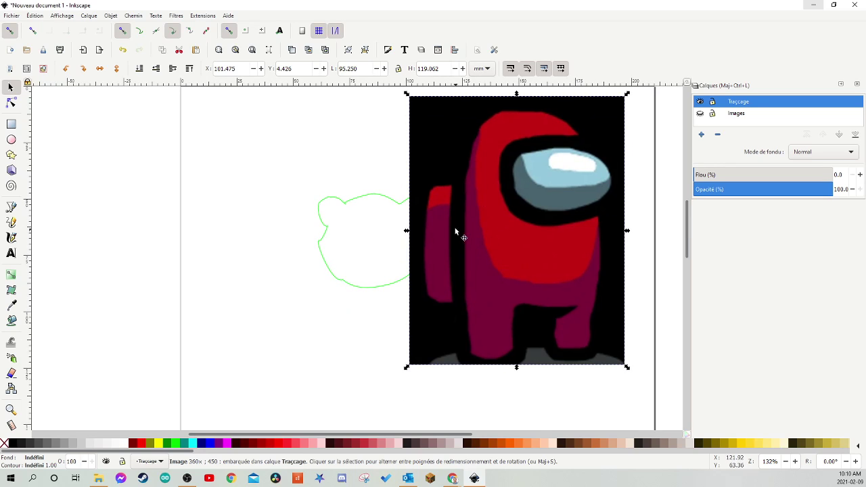
{"action": "mouse_move", "coordinate": [466, 178]}
{"action": "left_mouse_down"}
{"action": "mouse_move", "coordinate": [302, 364]}
{"action": "mouse_move", "coordinate": [310, 386]}
{"action": "left_mouse_up"}
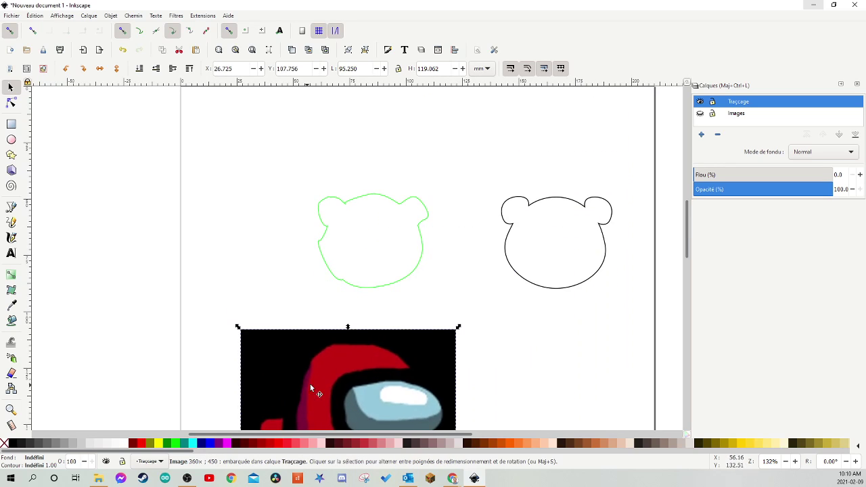
{"action": "left_click", "coordinate": [512, 308]}
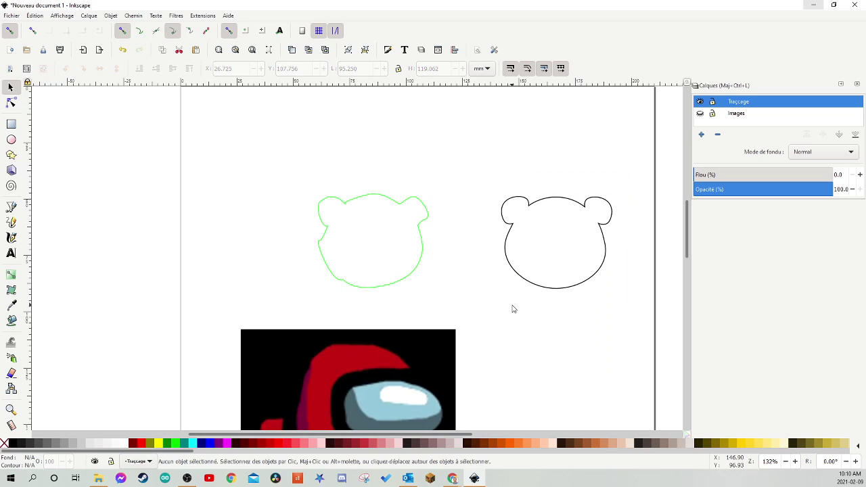